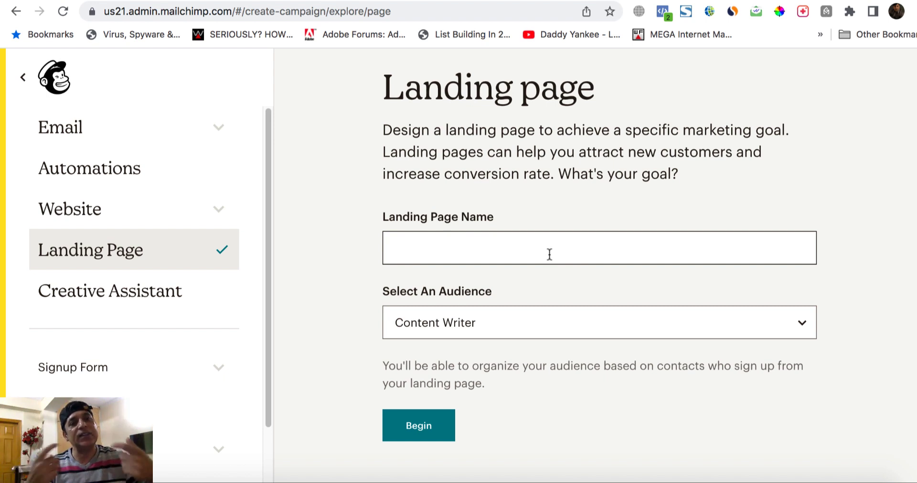
Step: Name the landing page "My special landing page" and start it from the Simple Lead Generation template
left_click(549, 254)
type("My special landing page")
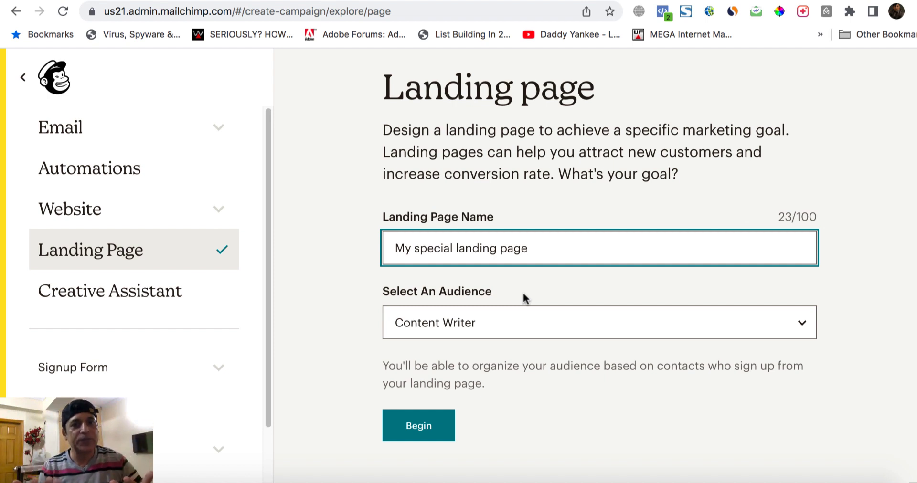
left_click(420, 430)
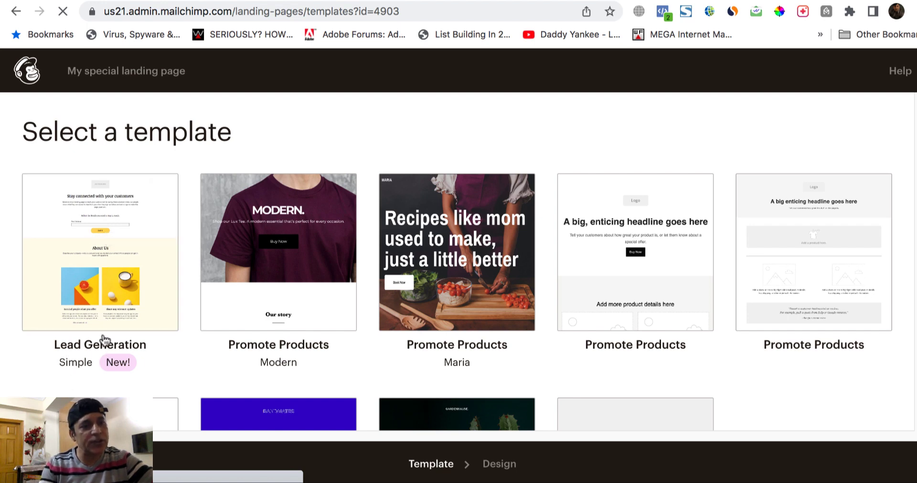
left_click(101, 258)
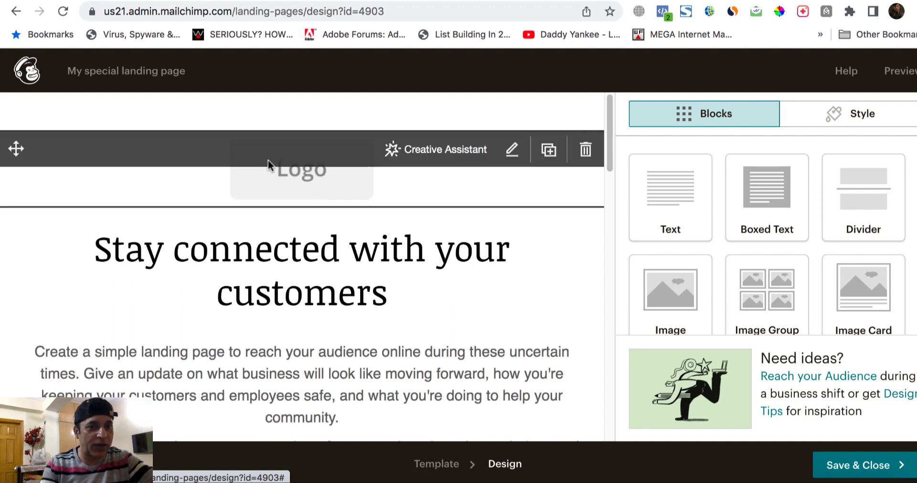
left_click(511, 152)
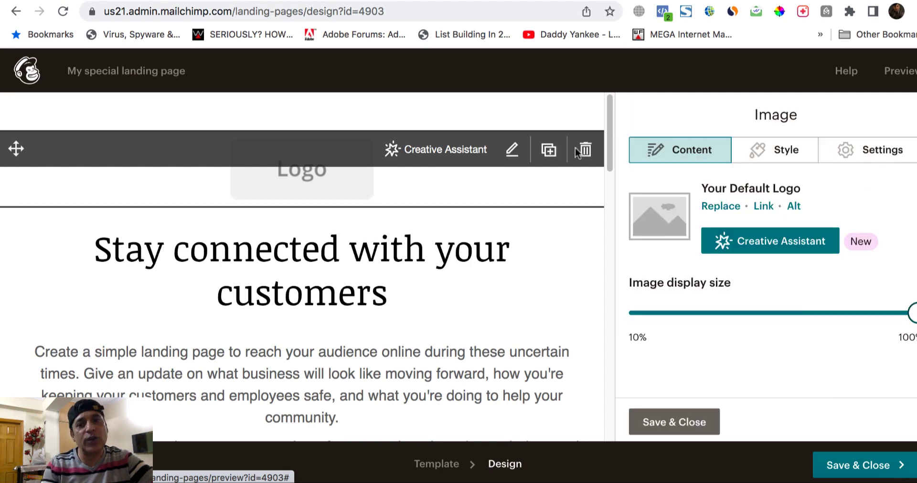
left_click(716, 209)
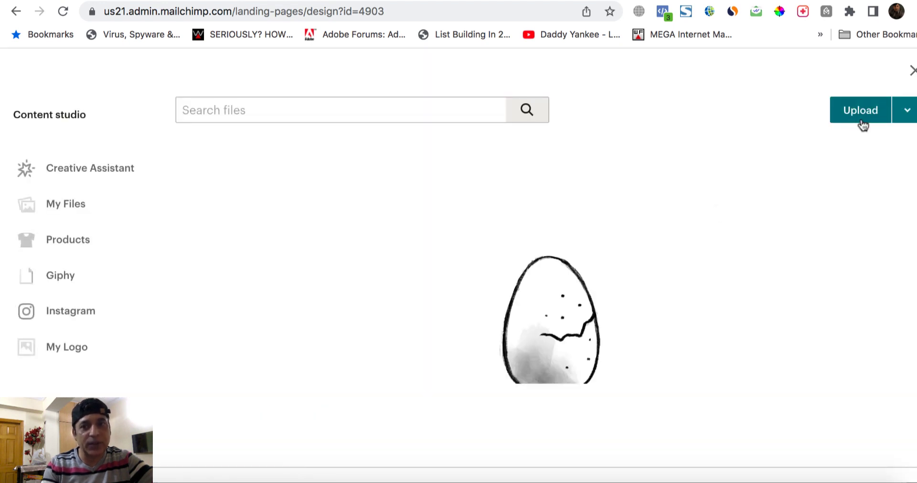
left_click(855, 113)
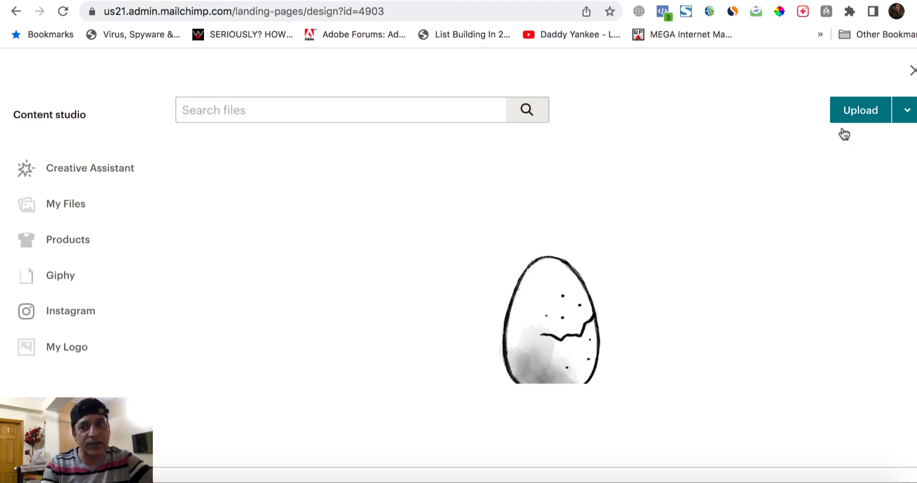
left_click(912, 71)
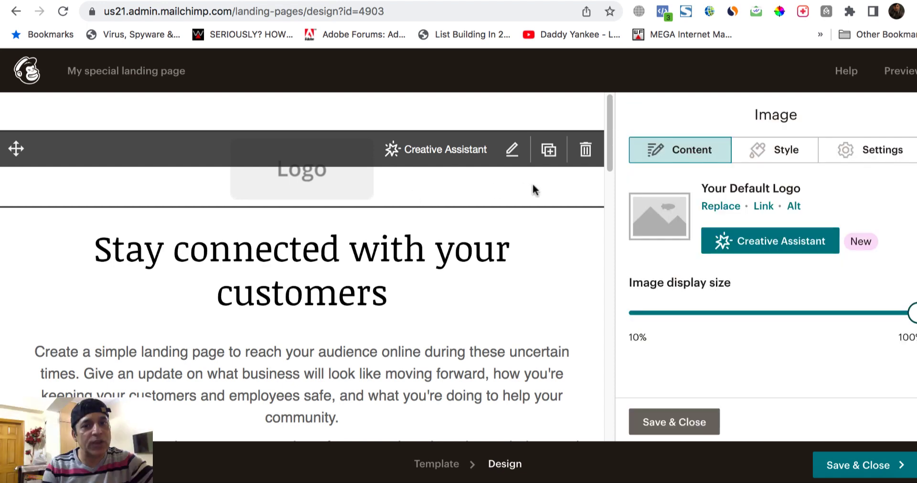
Step: Delete the logo block above the page heading
left_click(586, 151)
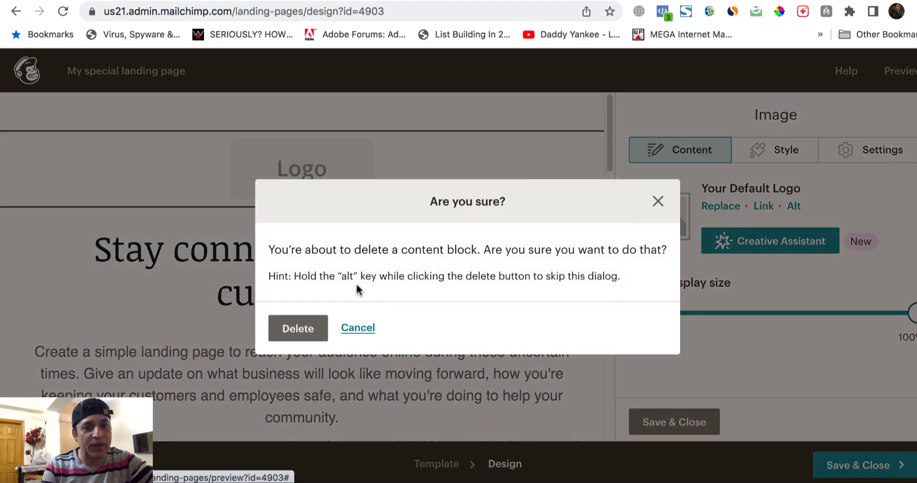
left_click(296, 335)
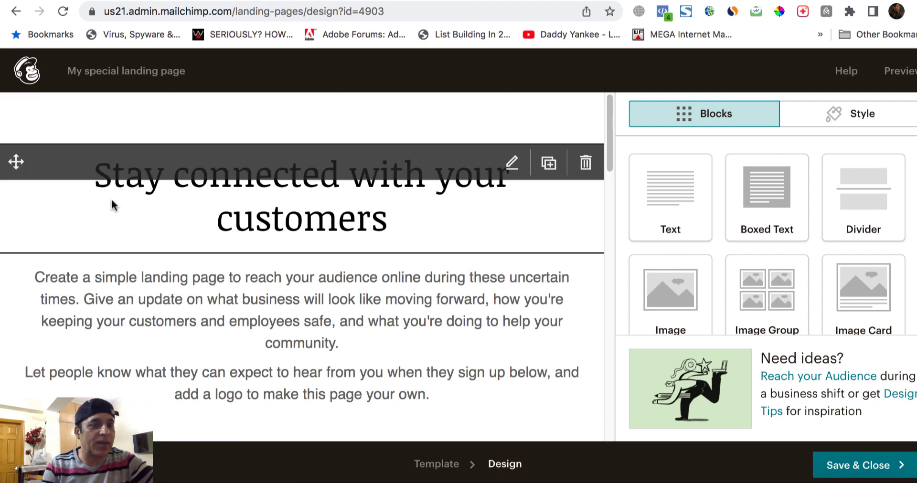
Step: Replace the main heading with "Get 5 Facebook advertising tricks to grow your business" and save the block
left_click(513, 164)
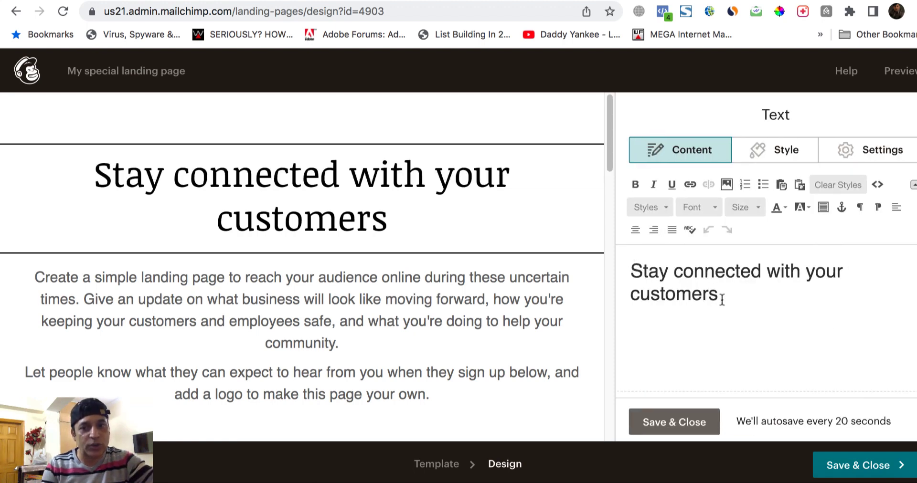
key("super+z")
left_click_drag(631, 271, 717, 292)
type("Get 5 Facebook advertising tricks to grow your business")
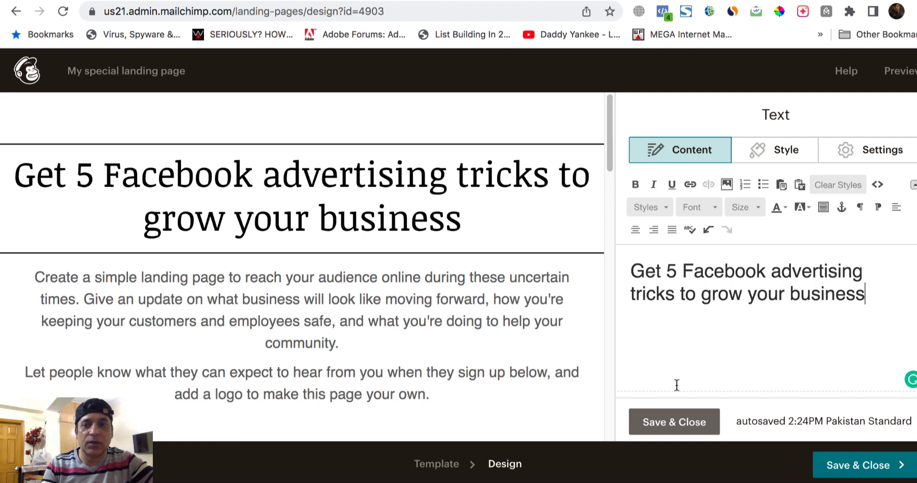
left_click(674, 422)
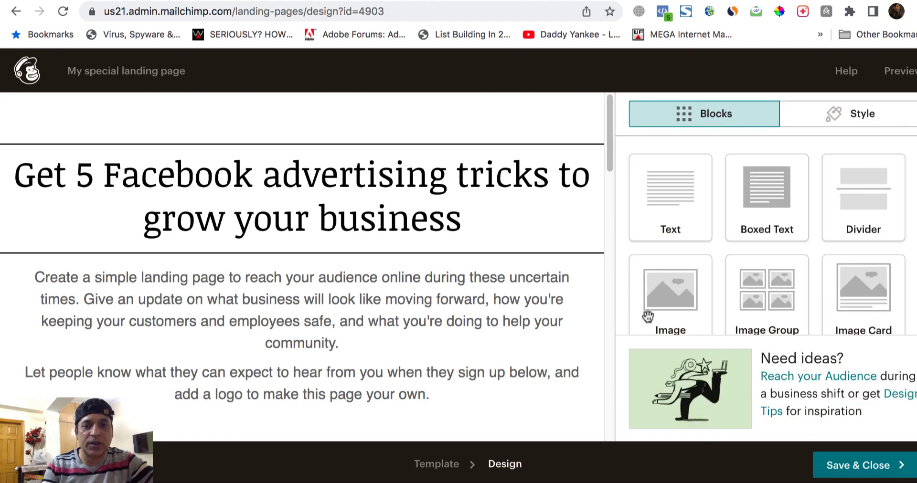
Step: Delete the descriptive paragraph block directly below the main heading
left_click_drag(612, 154, 599, 174)
scroll(600, 167, "down", 2)
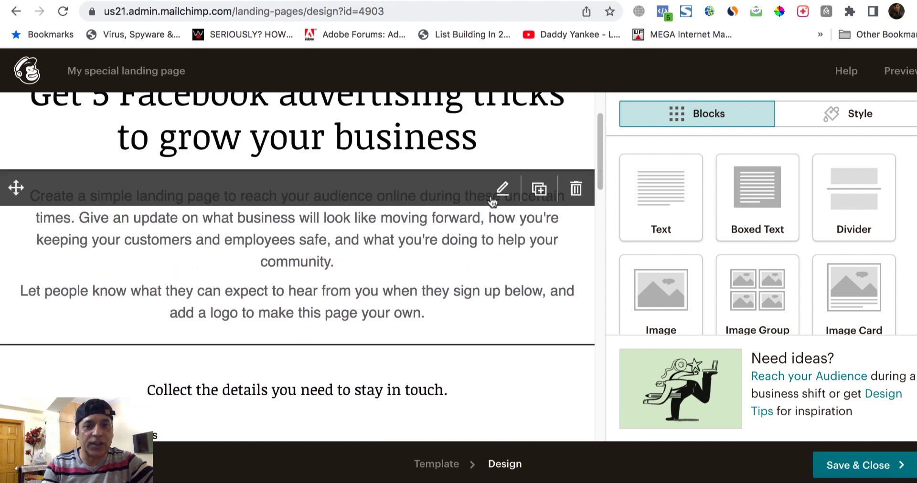
left_click(577, 190)
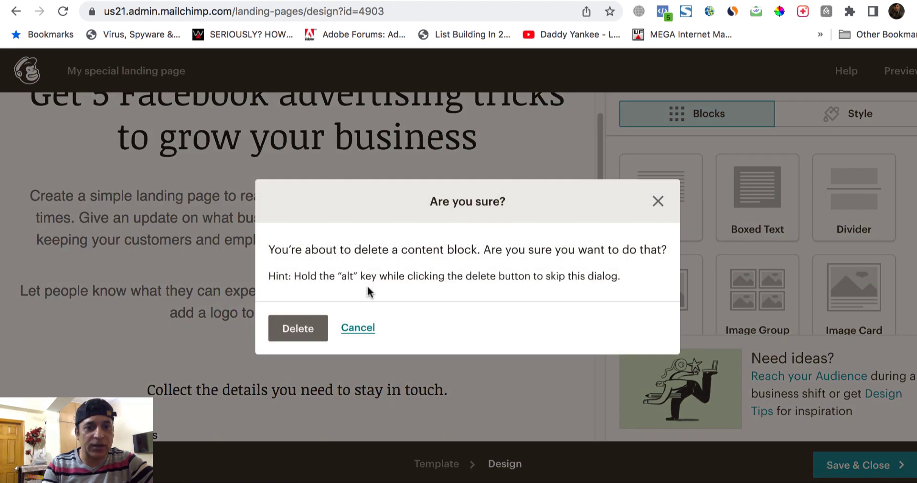
left_click(299, 329)
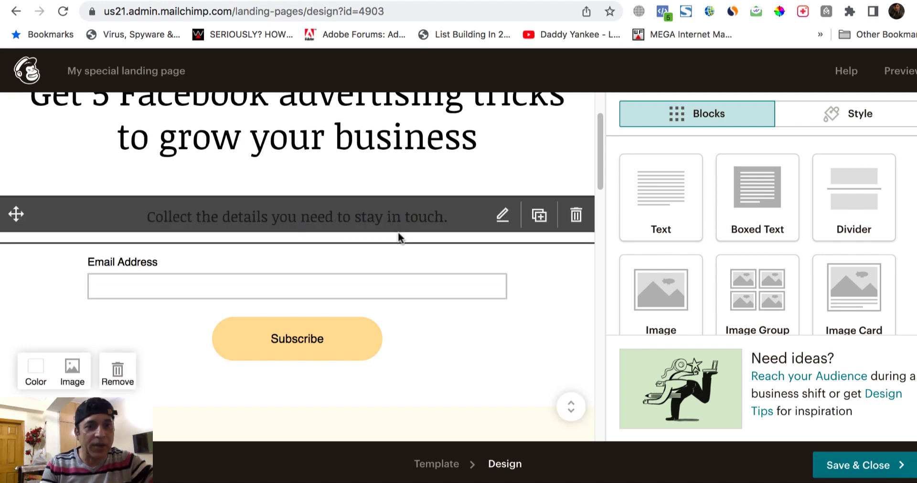
Step: Change the text above the signup form to "Simply enter your legitimate email address for instant access" and save the block
left_click(504, 216)
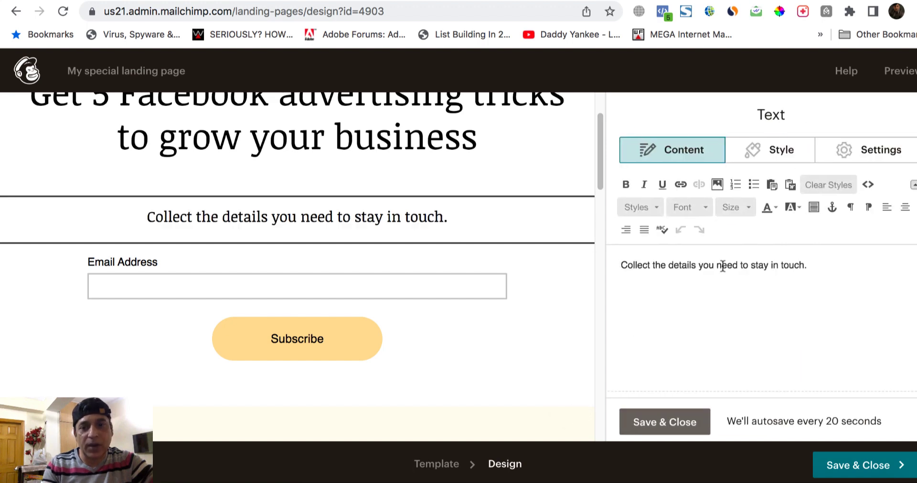
left_click_drag(621, 266, 807, 273)
type("Simply enter your legitimate email address for instant access")
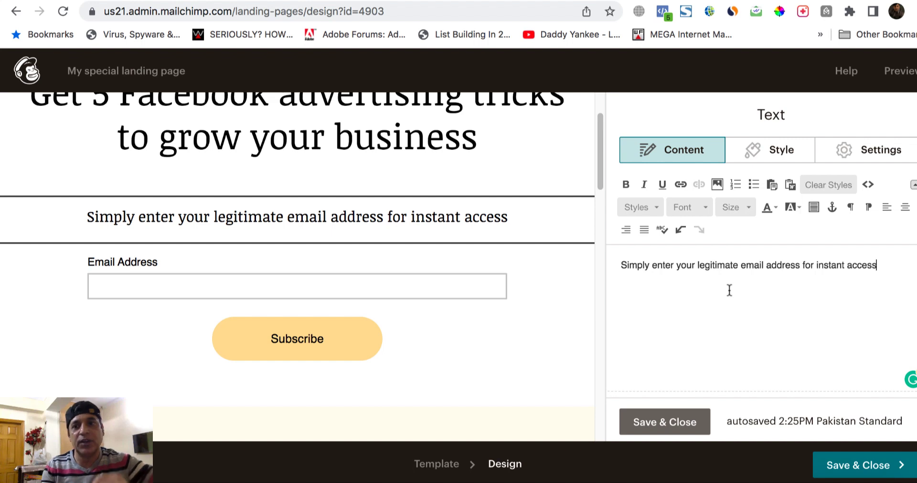
mouse_move(522, 344)
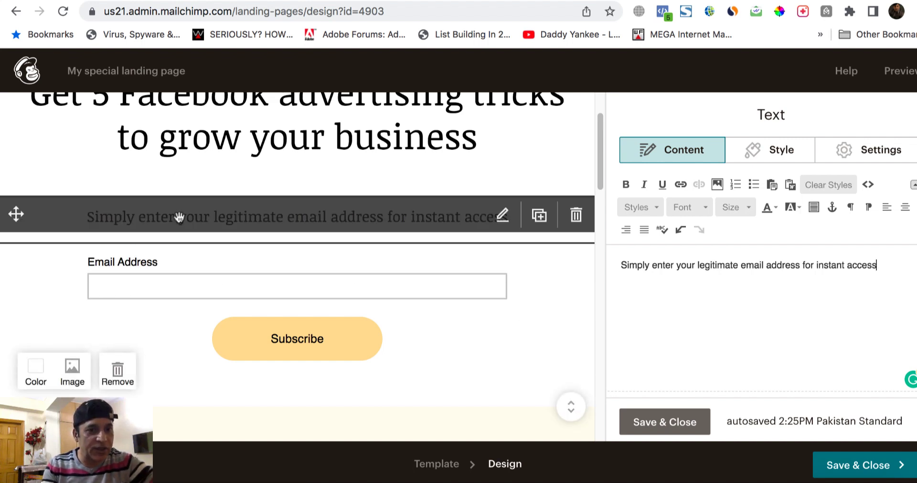
left_click(648, 421)
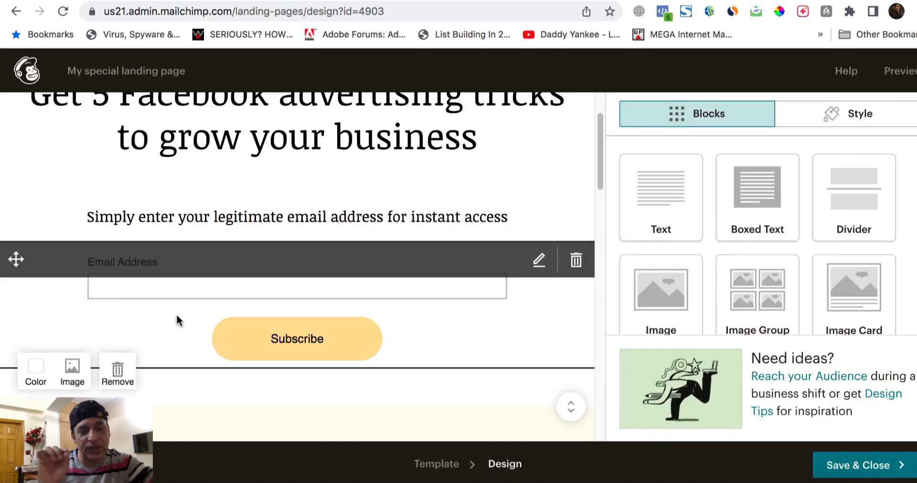
Step: Open the signup form for editing, add the First Name field and remove it again
left_click(539, 262)
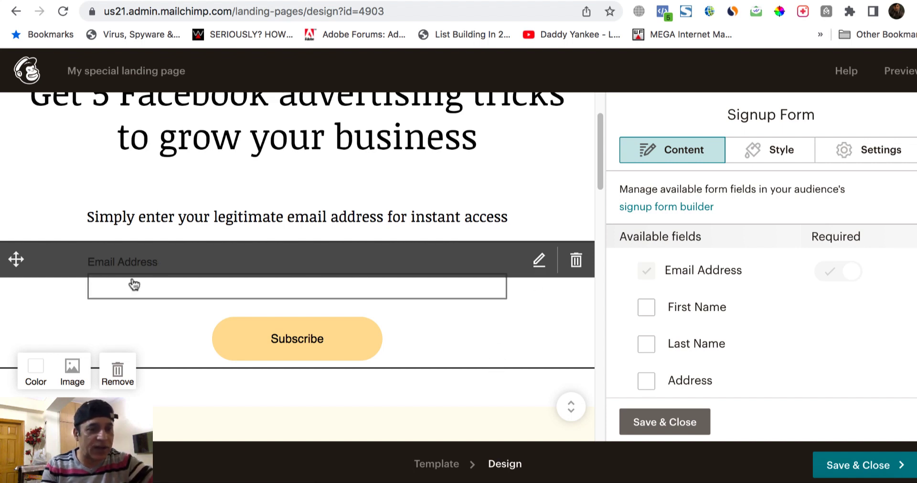
left_click(647, 308)
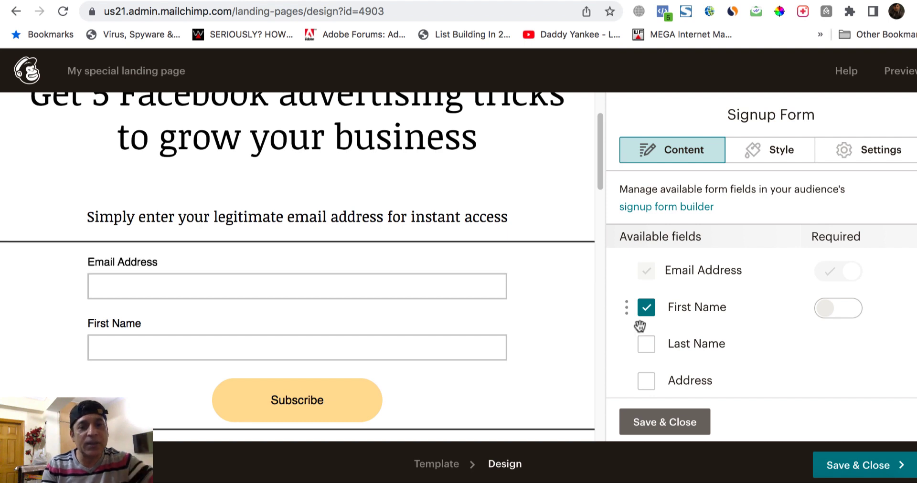
left_click(646, 309)
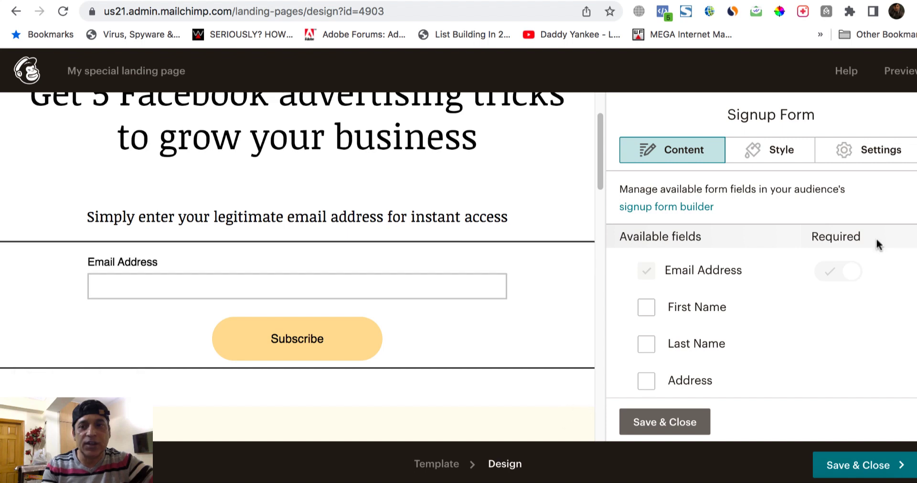
Step: Set the signup form's button text to "Click Here For Instant Access!!"
scroll(752, 193, "down", 5)
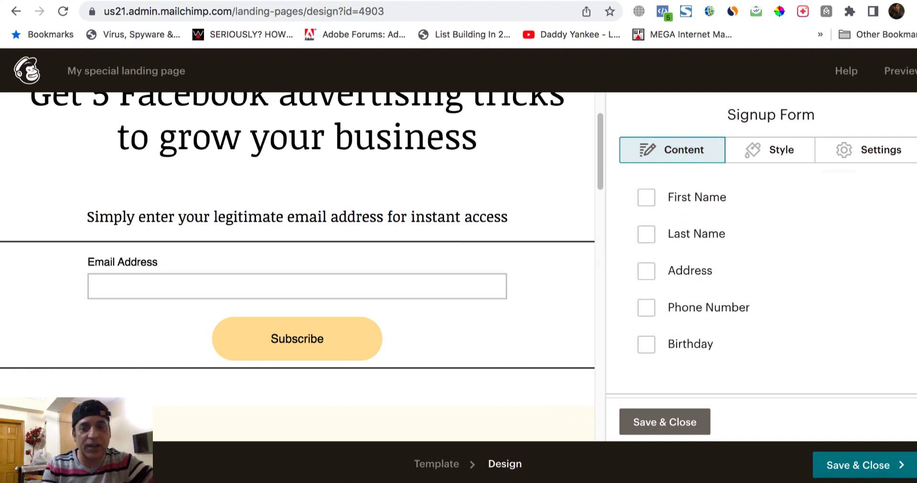
scroll(764, 267, "down", 4)
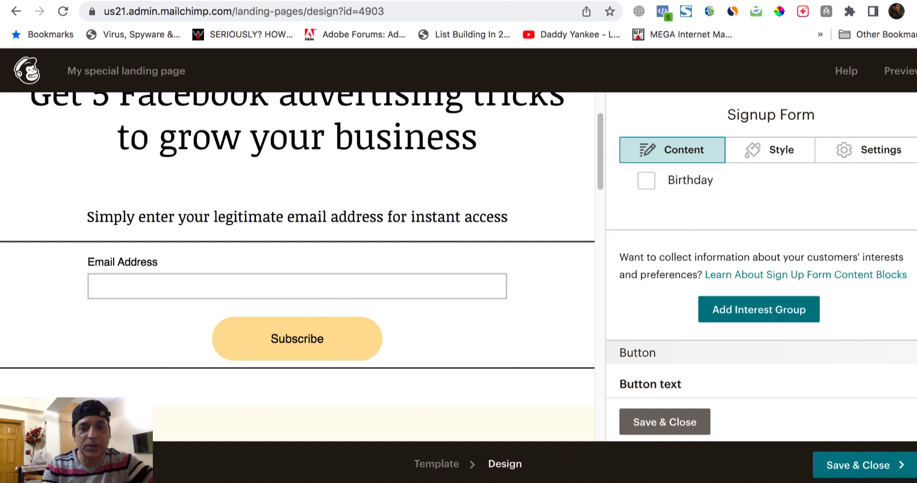
scroll(763, 286, "down", 2)
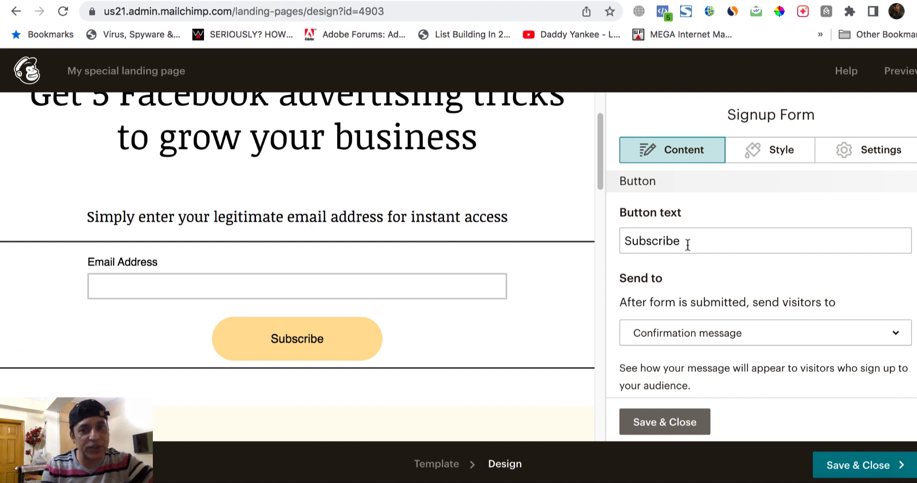
double_click(621, 241)
type("Click Here For Instant Access!!")
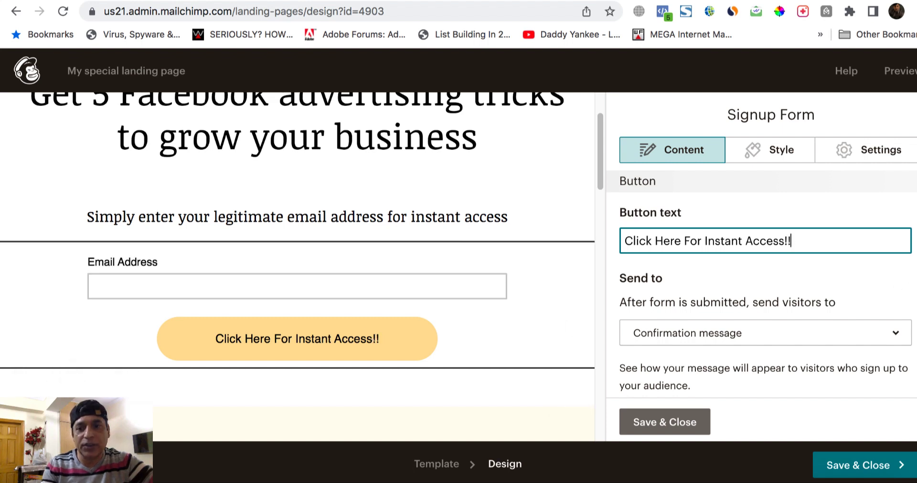
Step: Try Web address as the destination after form submission and switch back to Confirmation message
scroll(783, 272, "down", 2)
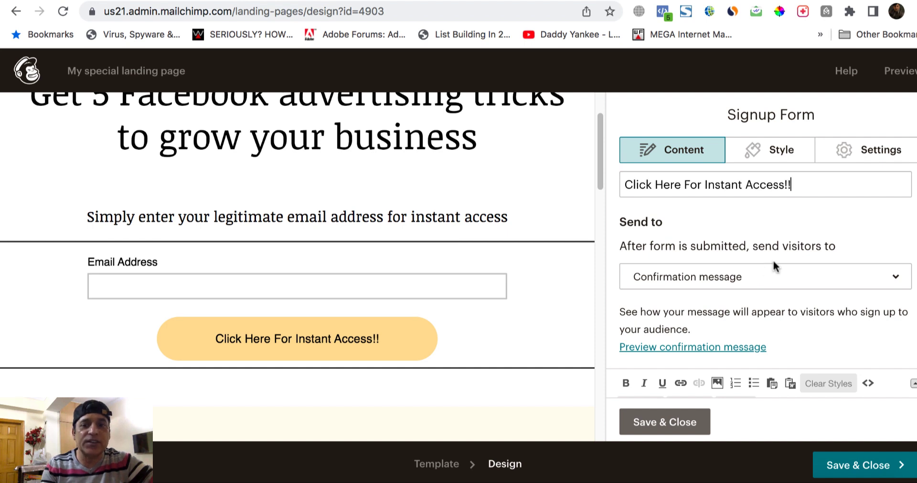
left_click(876, 284)
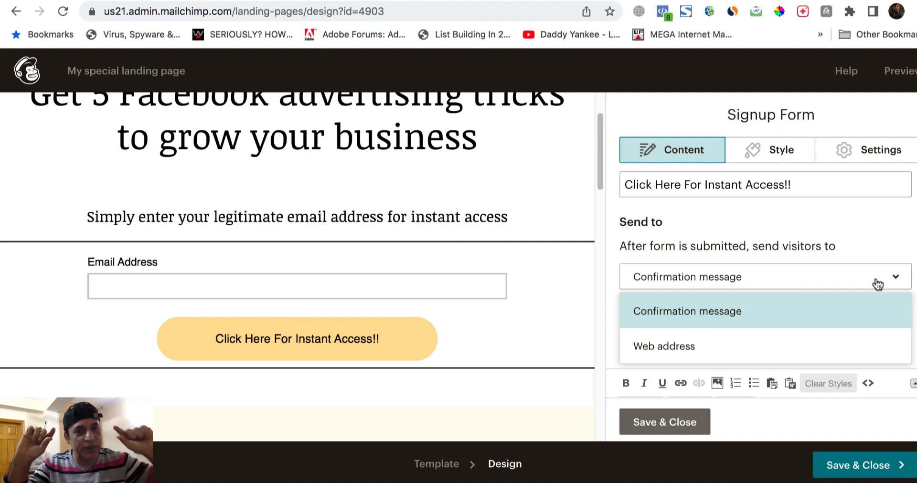
left_click(671, 356)
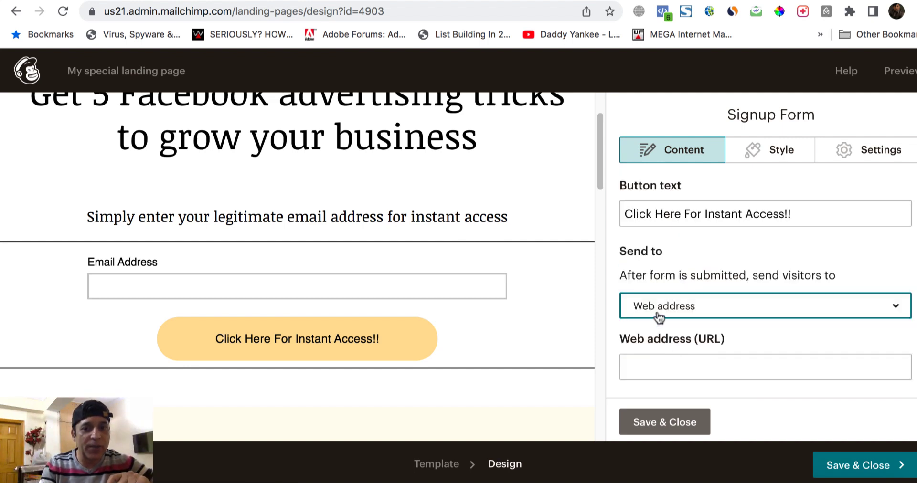
left_click(821, 310)
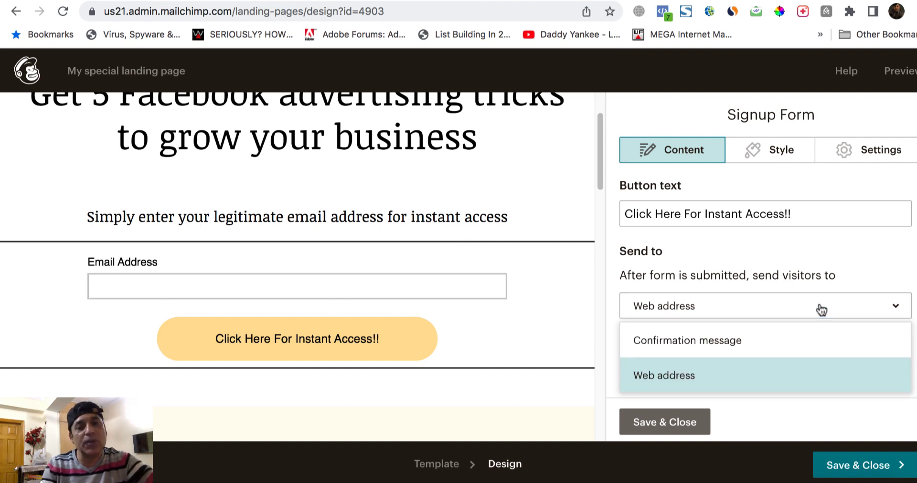
left_click(674, 348)
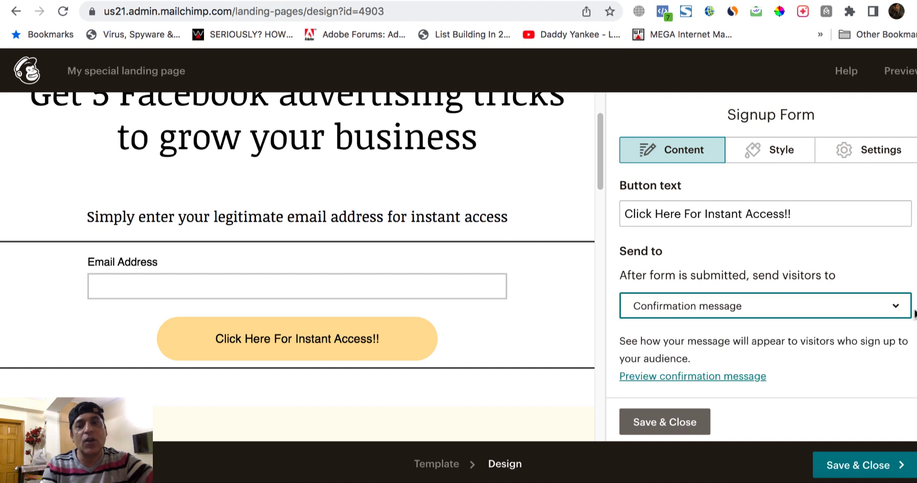
Step: Replace the confirmation message with "Thank You for signing up" and, on a second line, "Please Check Your Email For Surprise Gift!!"
scroll(761, 287, "down", 1)
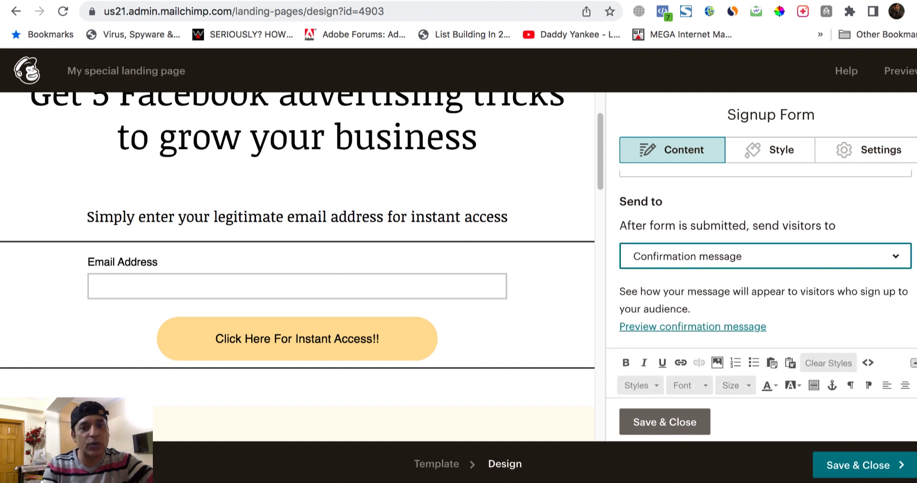
mouse_move(348, 293)
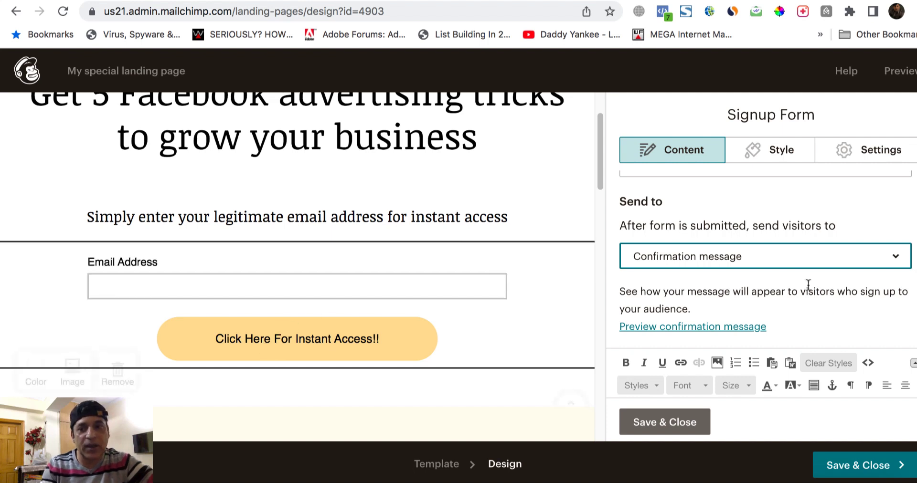
scroll(733, 333, "down", 5)
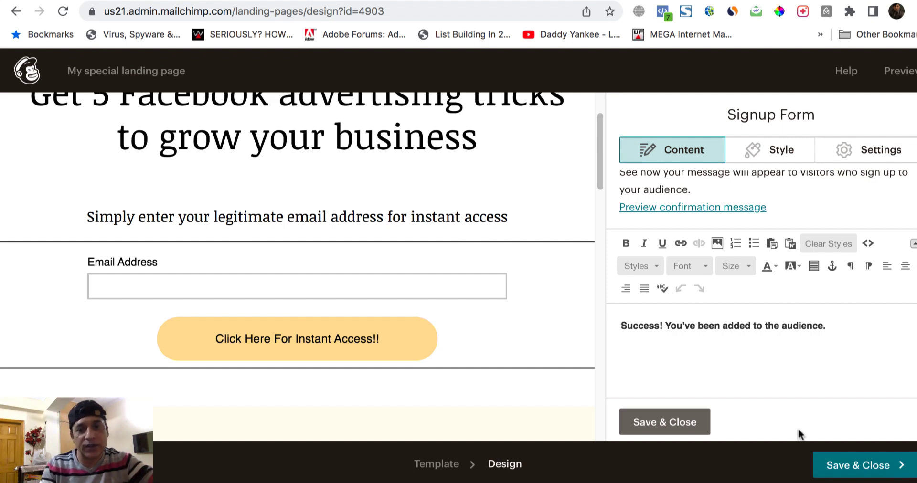
key("super+a")
type("Thank You for signing up\\nPlease Check Your Email For Surprise Gift!!")
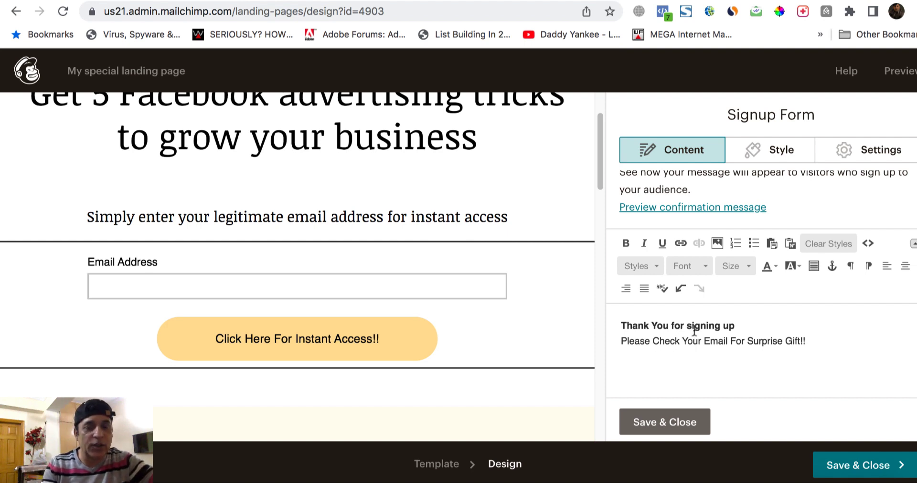
Step: Check the new confirmation message, save the signup form and close its editor
scroll(761, 282, "down", 1)
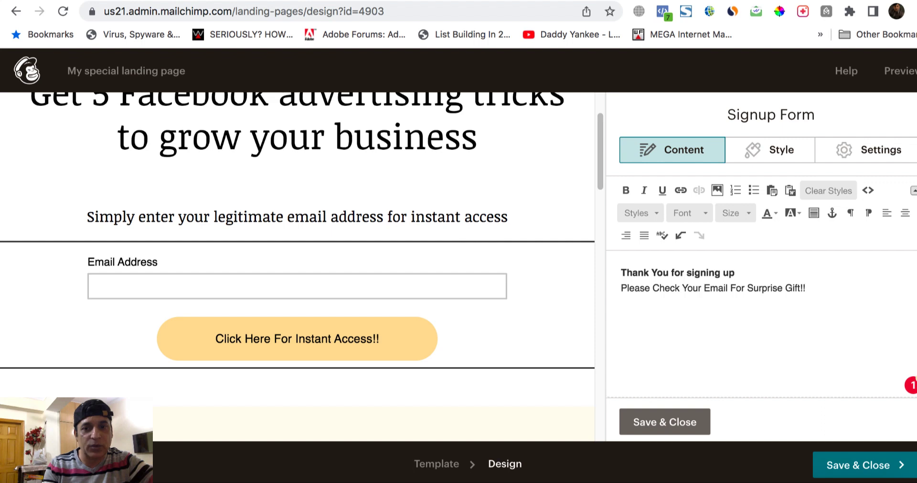
scroll(761, 282, "up", 2)
scroll(781, 387, "down", 2)
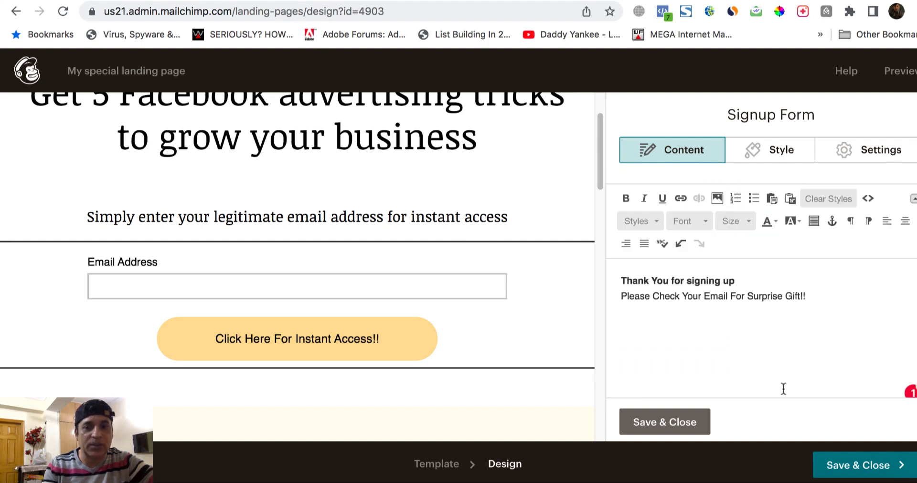
left_click(657, 423)
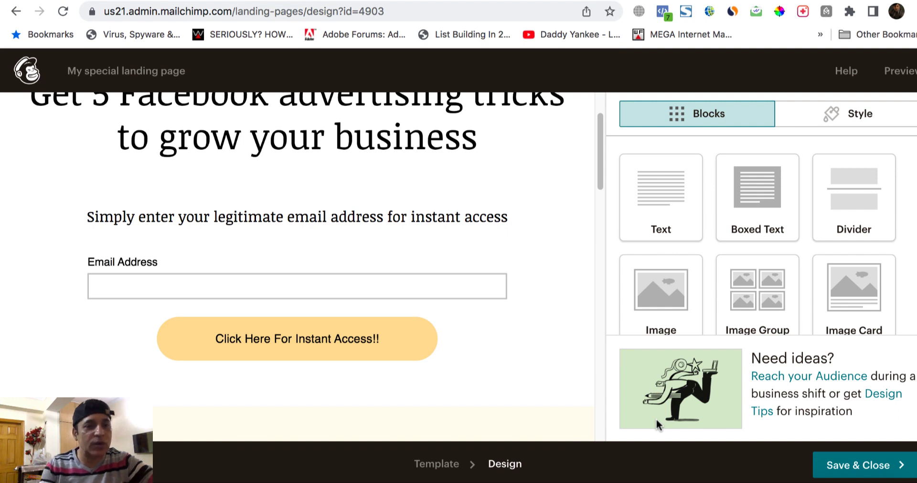
Step: Reopen the signup form for editing and review its button text, submission destination and confirmation message
mouse_move(462, 321)
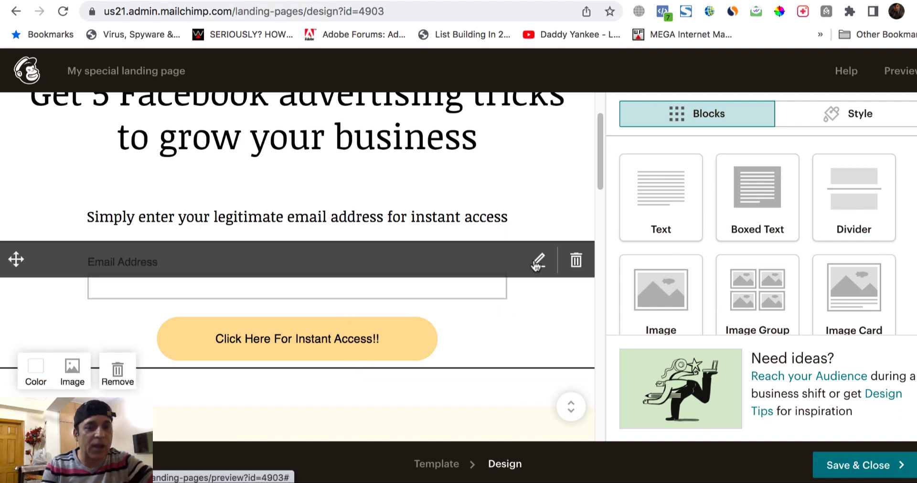
left_click(537, 264)
scroll(914, 302, "down", 8)
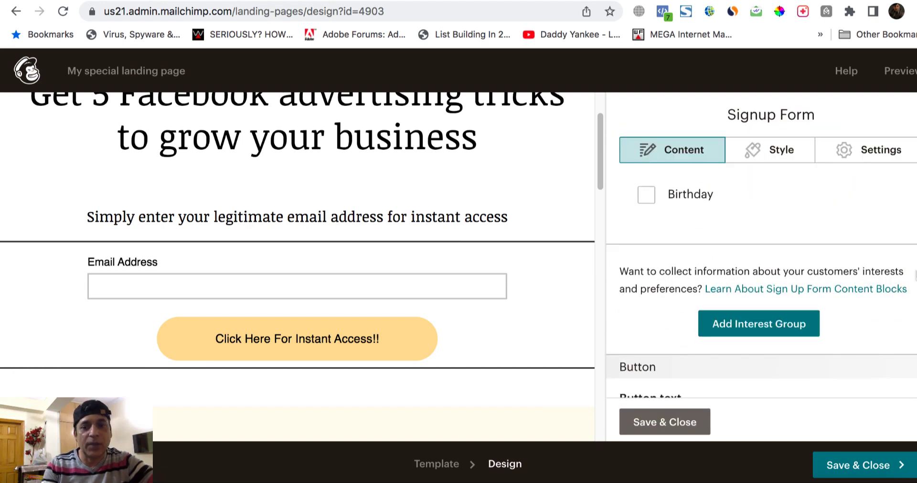
scroll(914, 302, "down", 3)
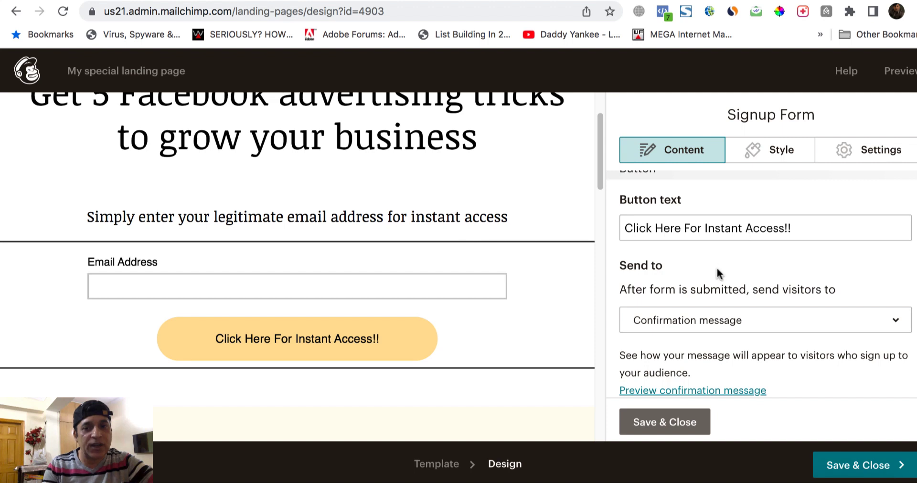
scroll(764, 286, "down", 4)
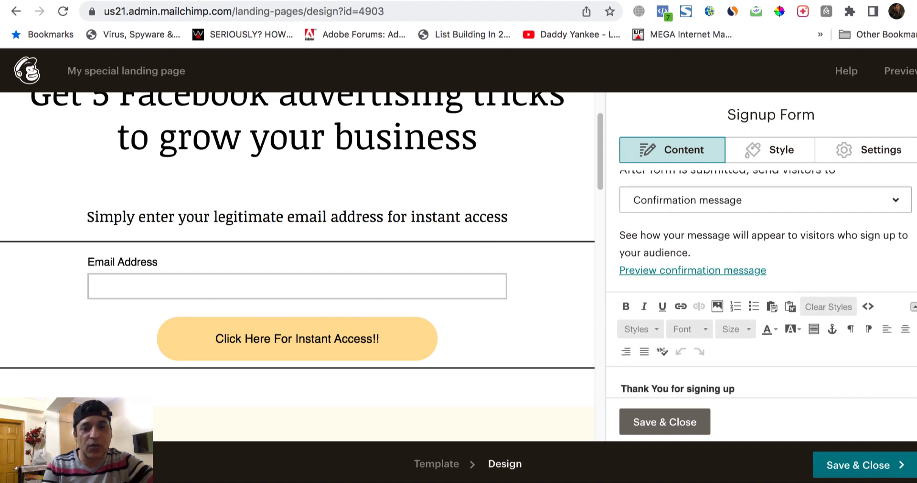
scroll(812, 229, "down", 1)
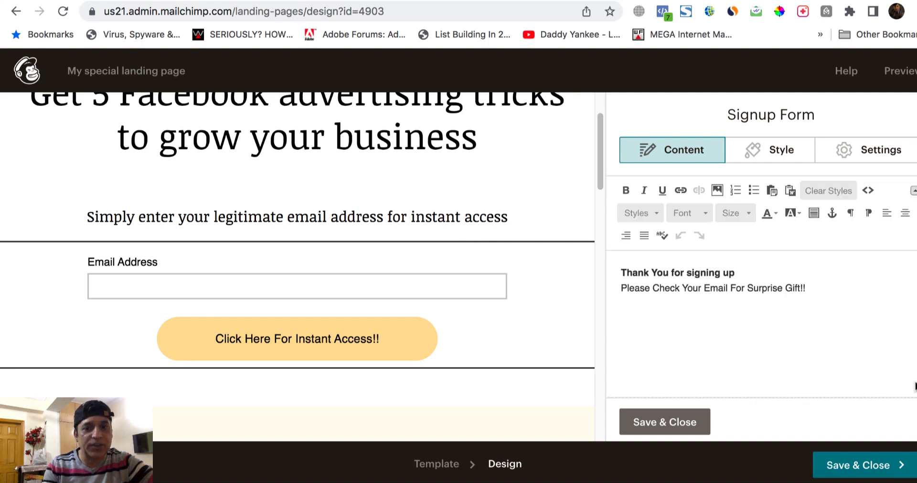
scroll(812, 229, "up", 3)
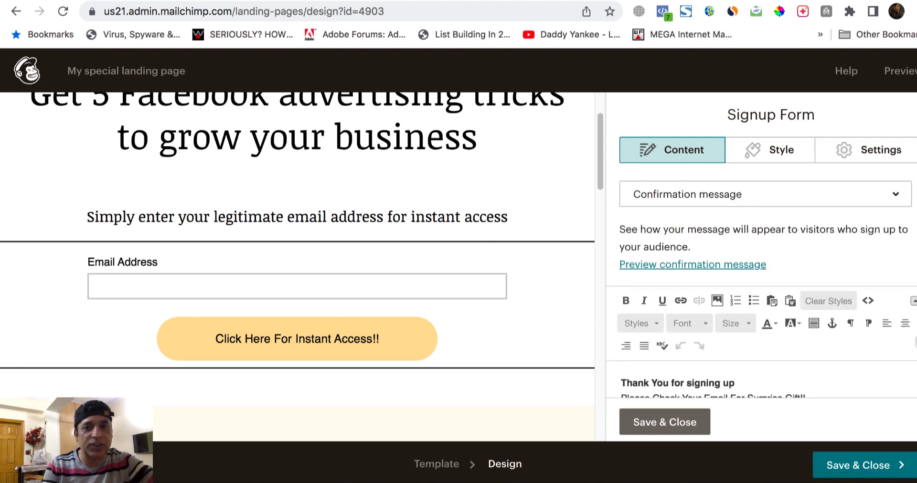
Step: Set the signup button's font size to 24px in the form's style settings
left_click(782, 165)
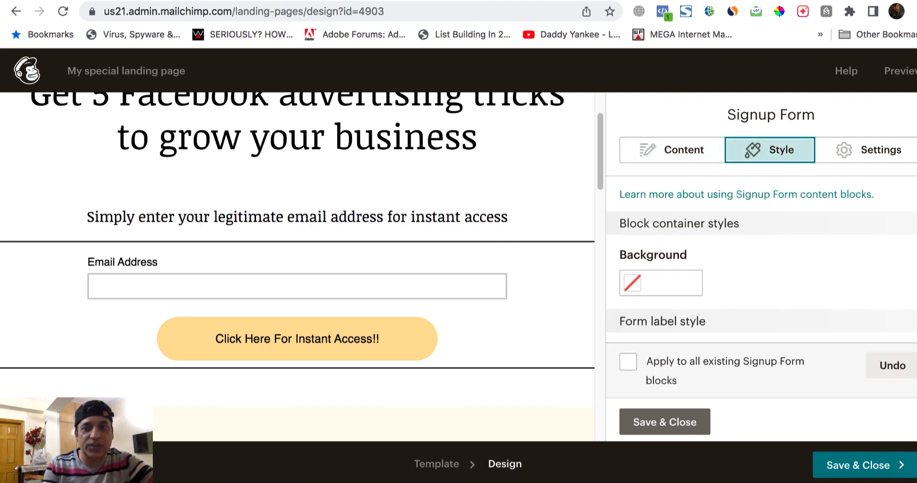
scroll(764, 262, "down", 2)
scroll(764, 262, "up", 1)
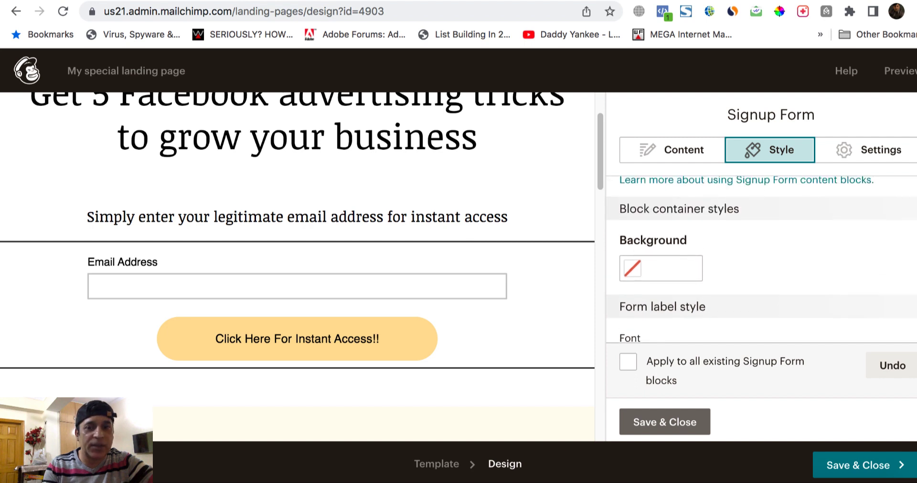
scroll(764, 263, "down", 5)
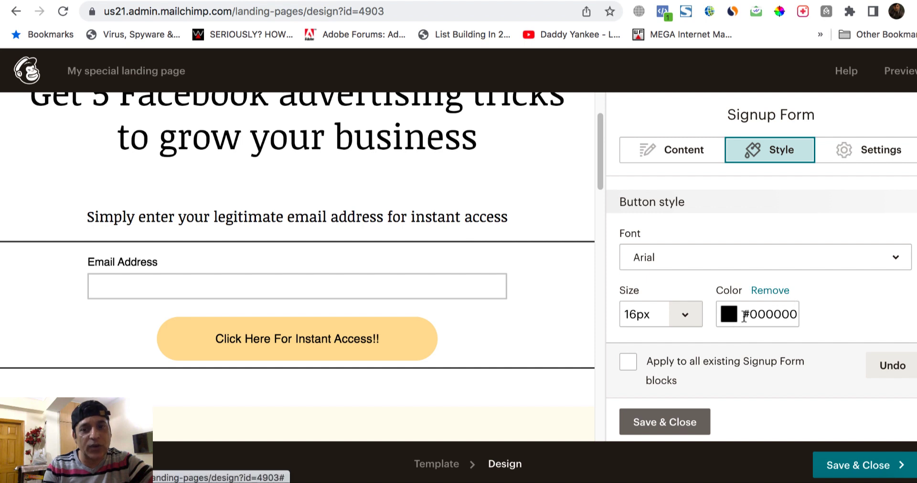
left_click(685, 324)
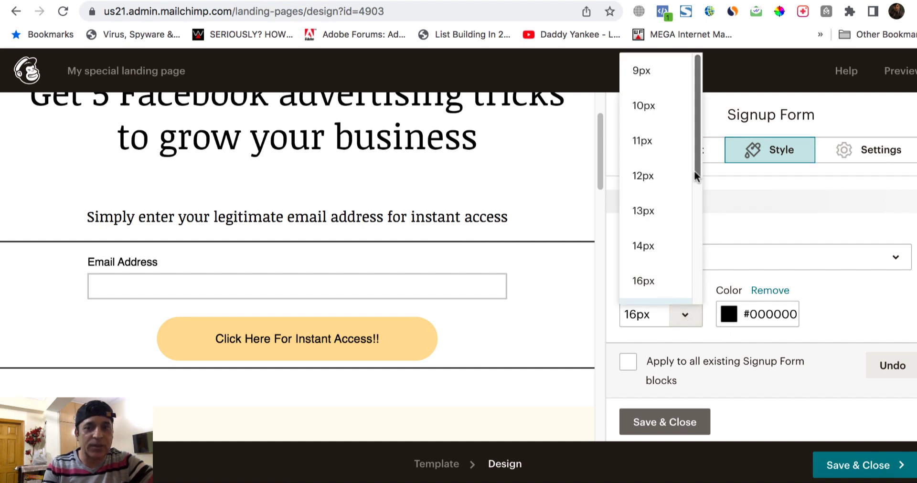
scroll(694, 174, "down", 3)
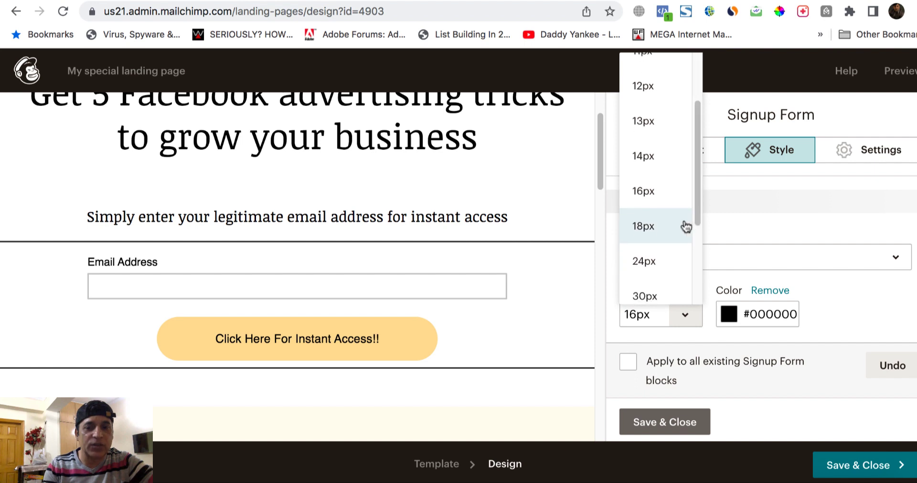
left_click(651, 261)
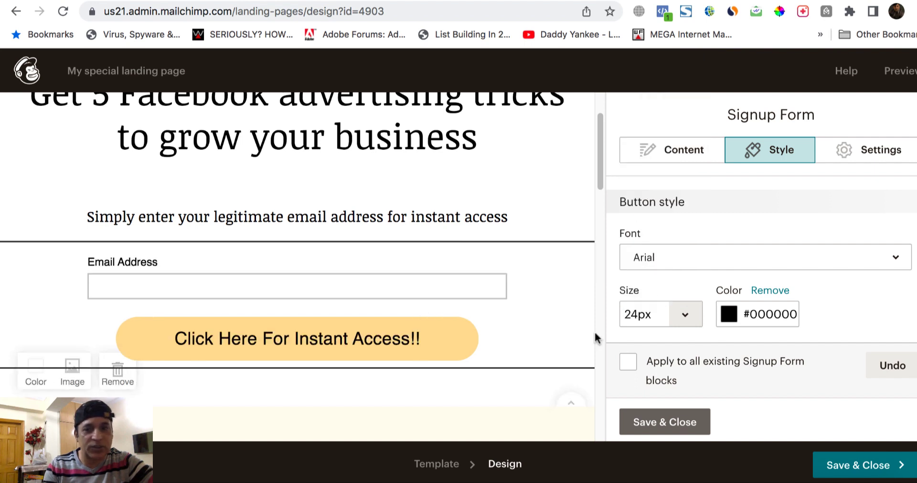
left_click(727, 316)
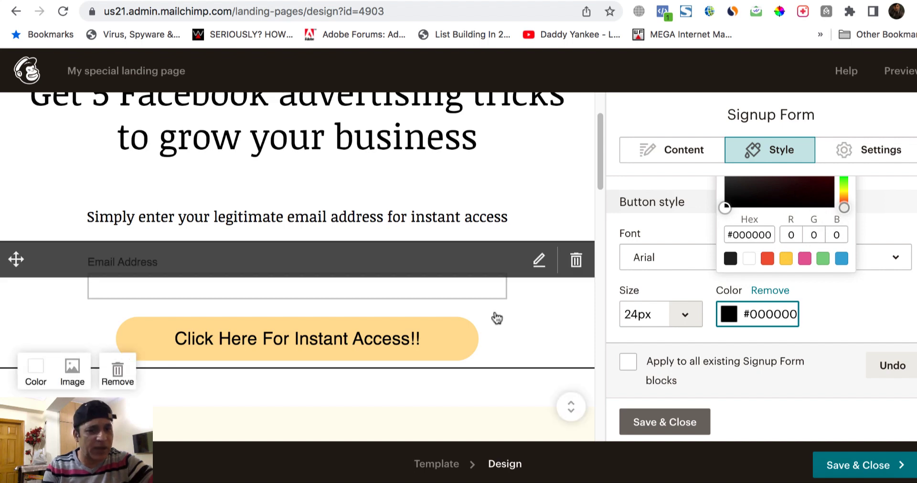
left_click(600, 207)
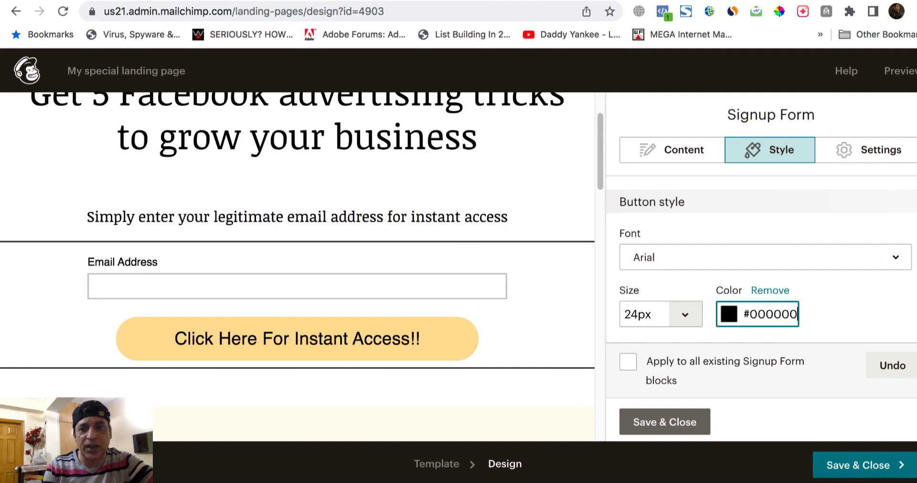
Step: Change the signup button's background to the purple-blue colour #857dd7
scroll(760, 263, "down", 3)
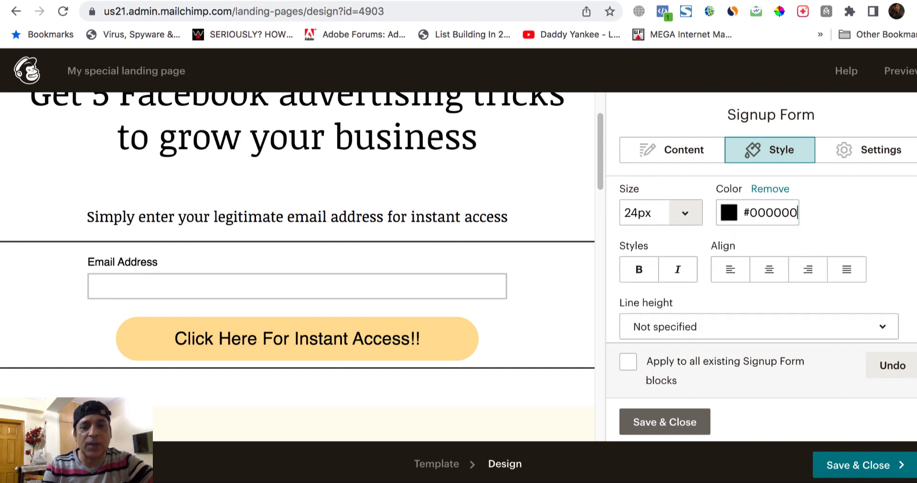
scroll(761, 263, "down", 5)
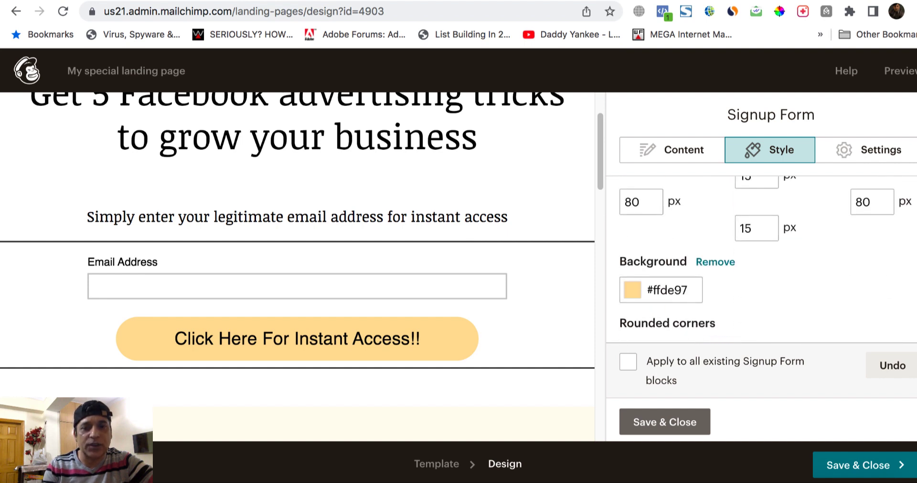
scroll(788, 283, "down", 1)
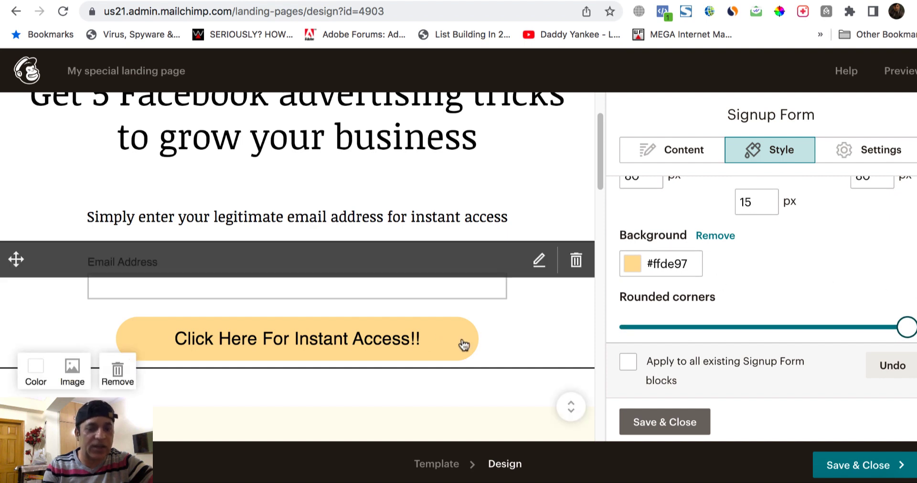
left_click(634, 263)
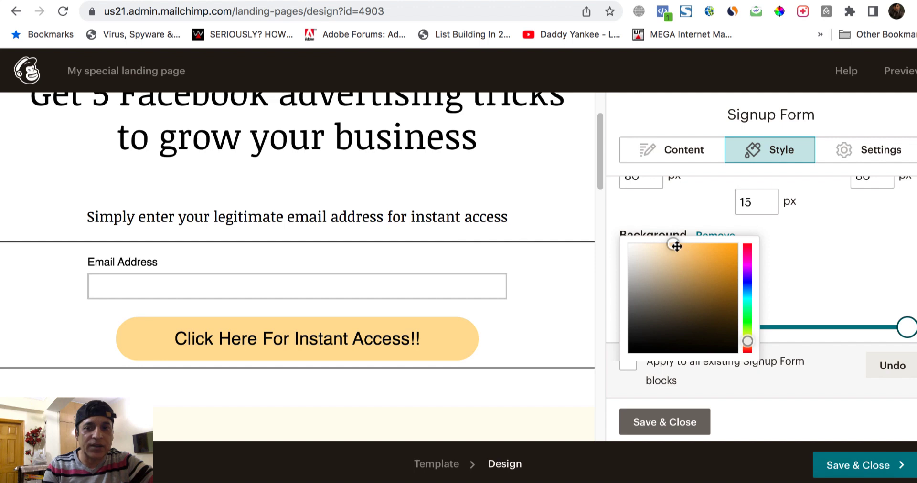
left_click(744, 278)
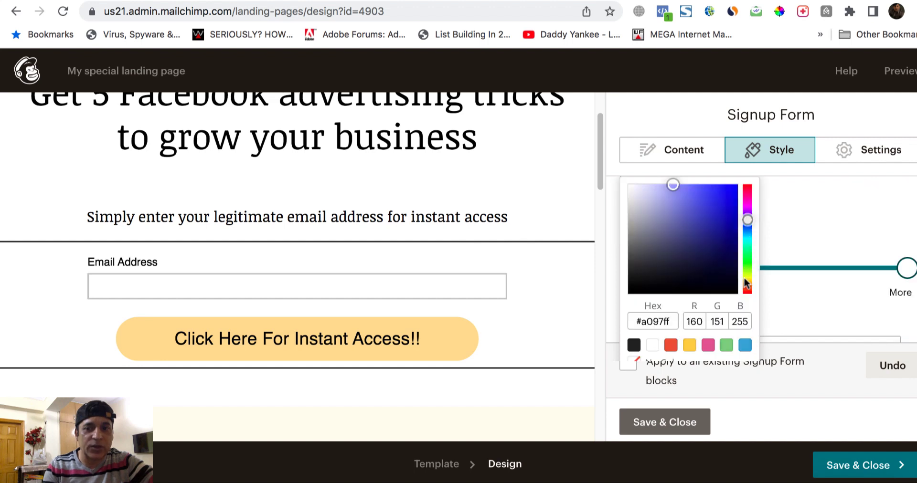
mouse_move(673, 184)
left_mouse_down()
mouse_move(706, 213)
mouse_move(732, 188)
mouse_move(687, 199)
mouse_move(665, 193)
mouse_move(659, 214)
mouse_move(672, 226)
mouse_move(674, 202)
left_mouse_up()
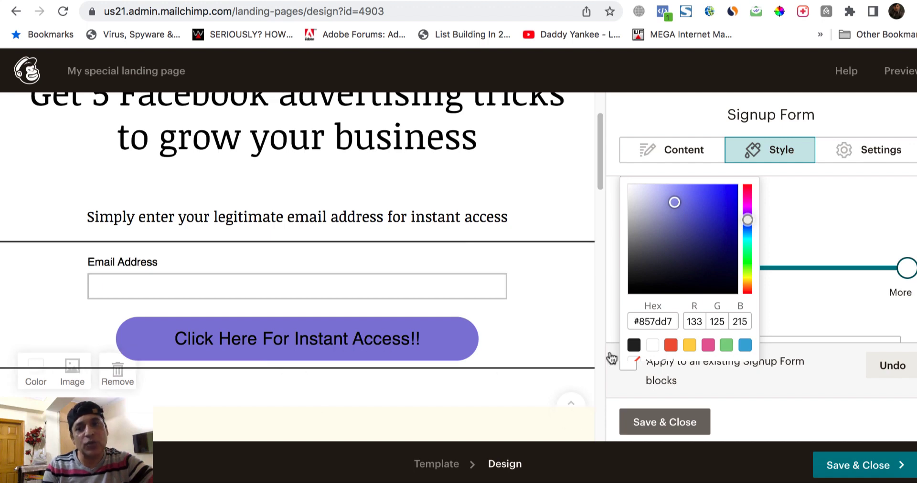
left_click(816, 324)
Step: Change the signup button's text colour to bright green #11e10a
scroll(764, 258, "up", 5)
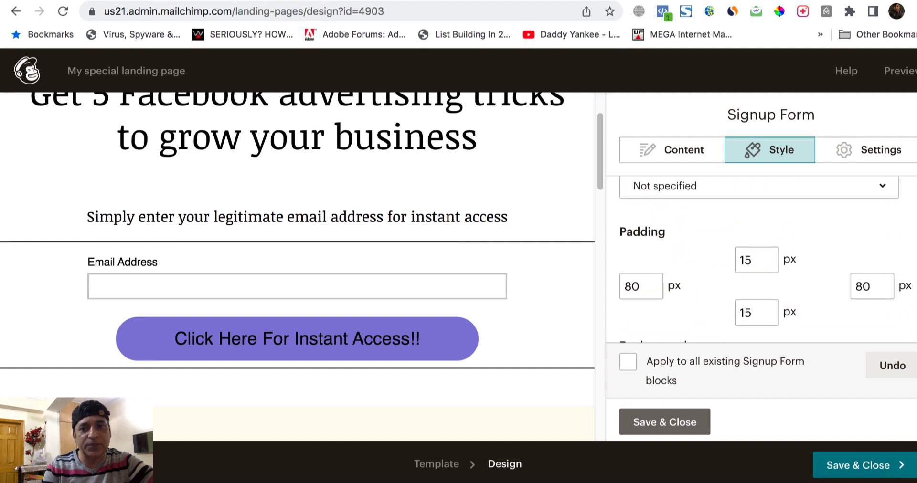
scroll(764, 258, "up", 2)
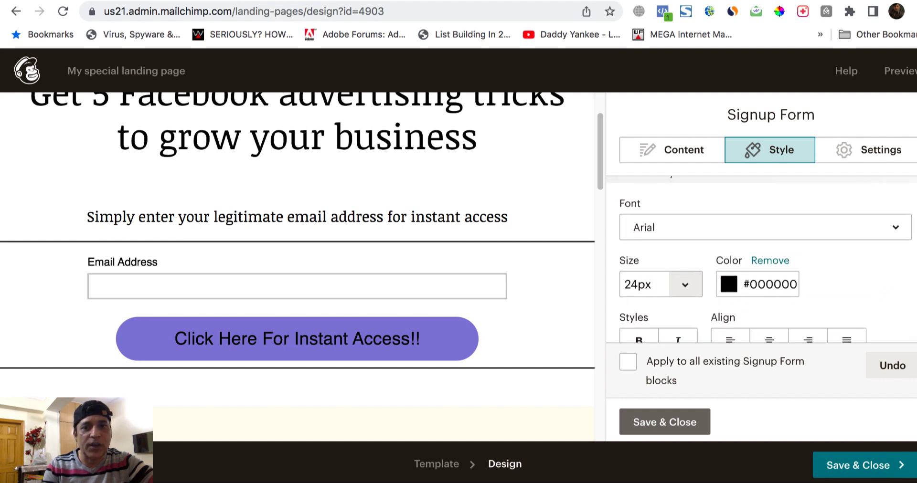
left_click(729, 286)
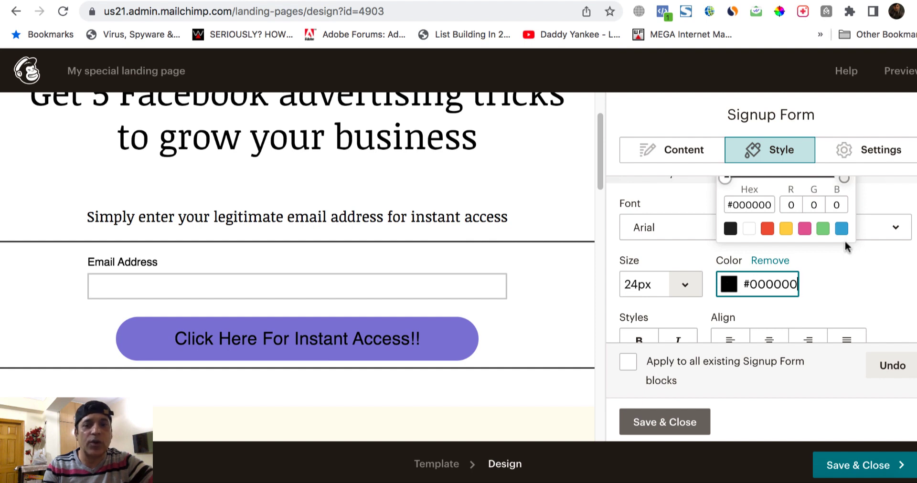
left_click(822, 229)
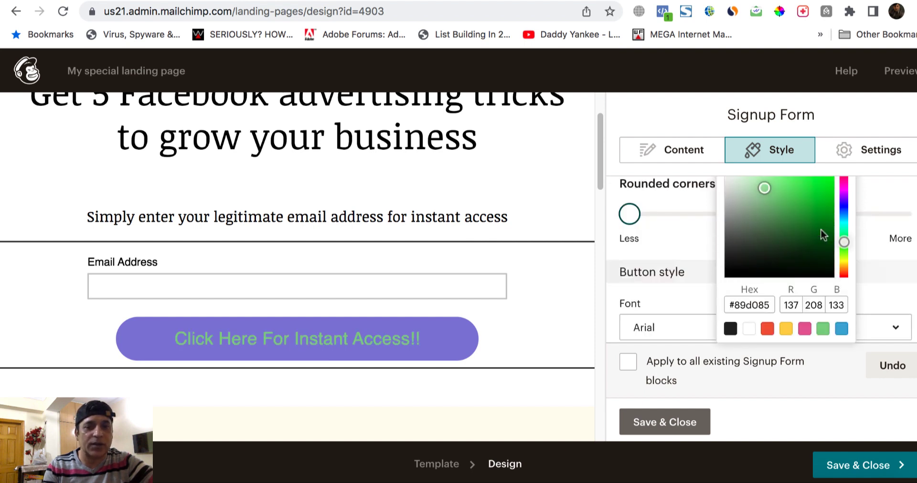
left_click_drag(772, 186, 829, 180)
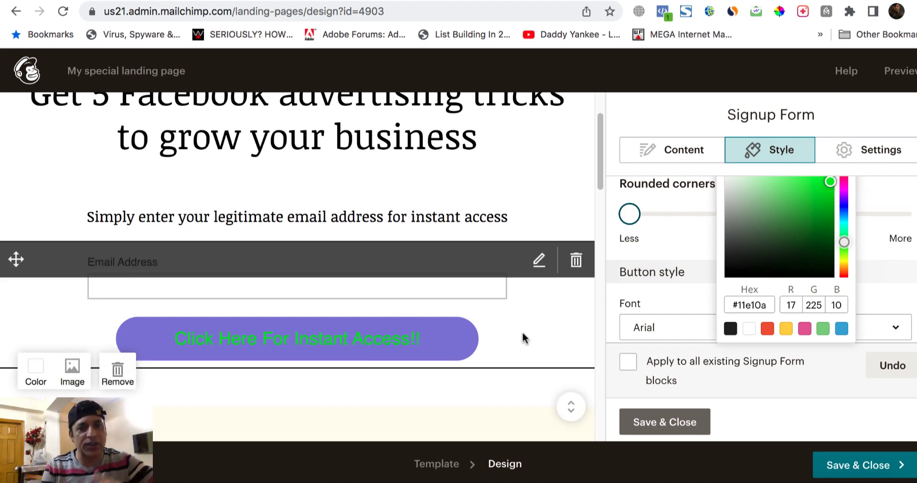
left_click(884, 286)
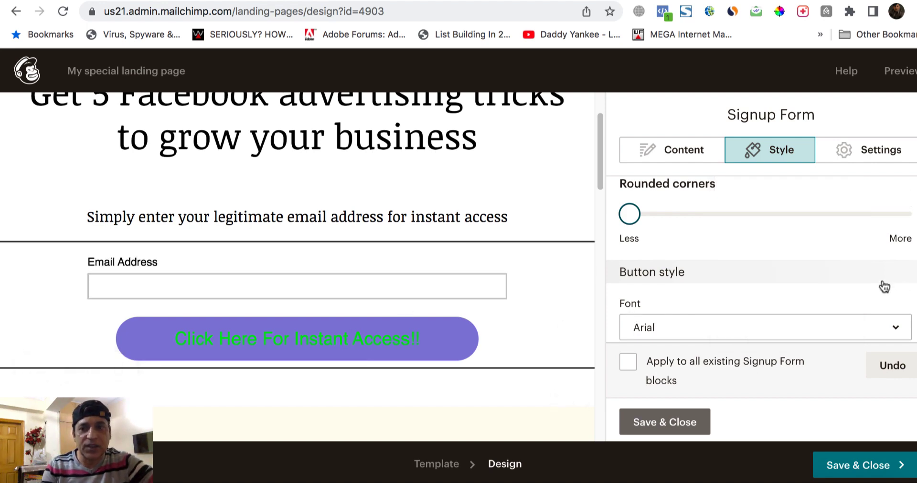
Step: Look through the remaining button style options, save the signup form's styling and close its editor
scroll(764, 263, "down", 10)
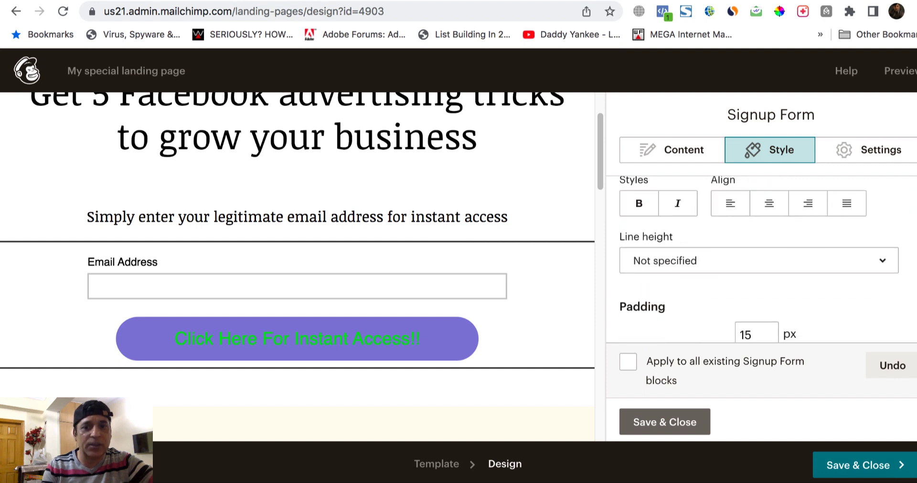
scroll(764, 262, "down", 8)
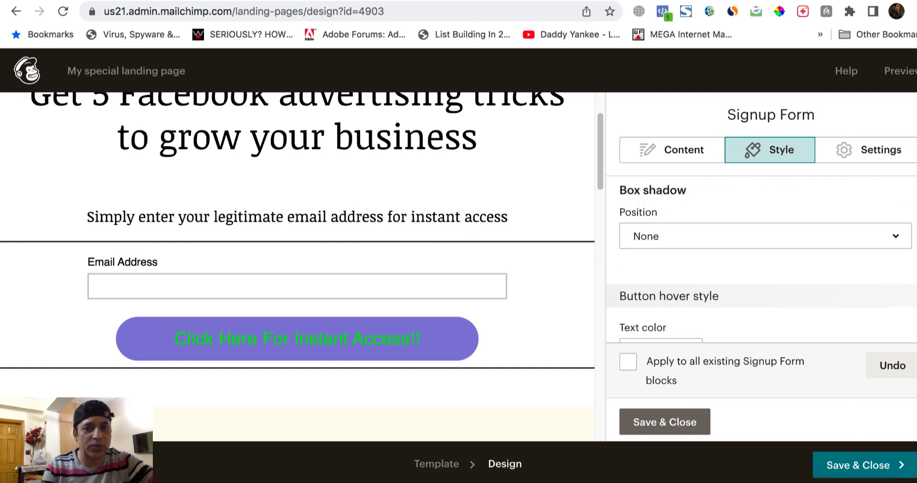
left_click(644, 427)
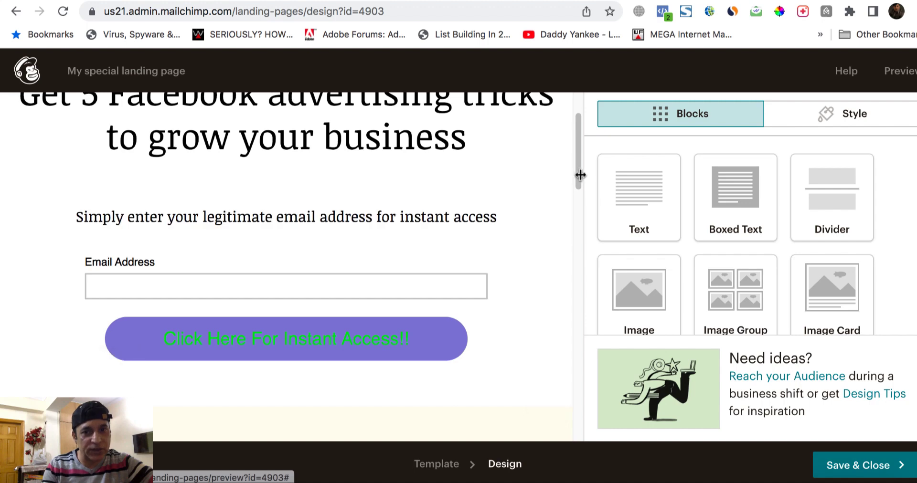
Step: Delete the "About Us" heading block below the signup form and confirm the deletion
left_click_drag(577, 188, 560, 238)
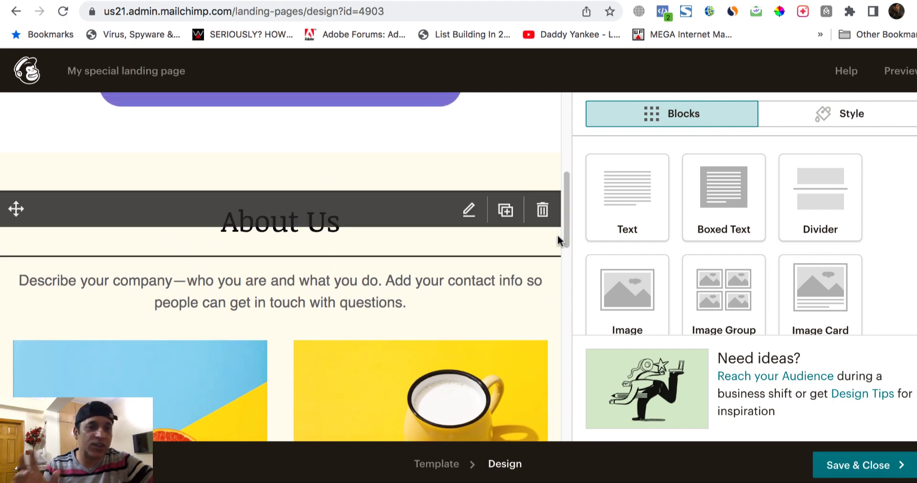
left_click(542, 210)
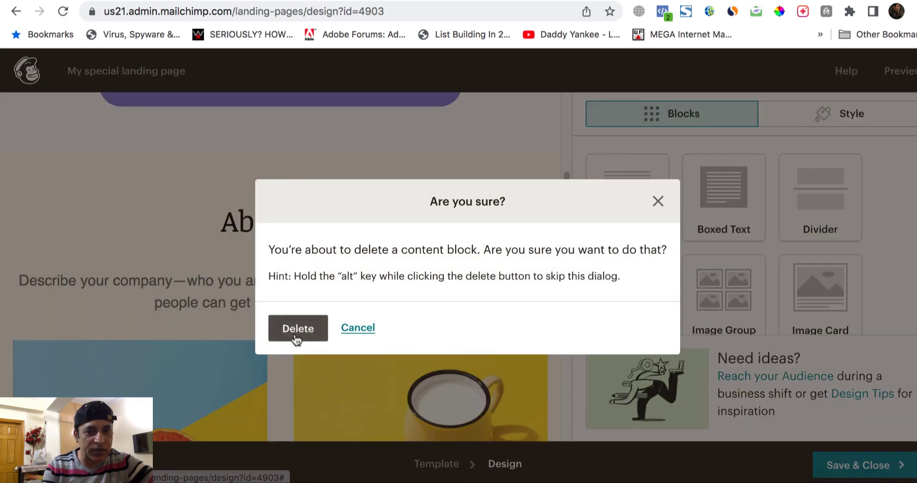
left_click(295, 338)
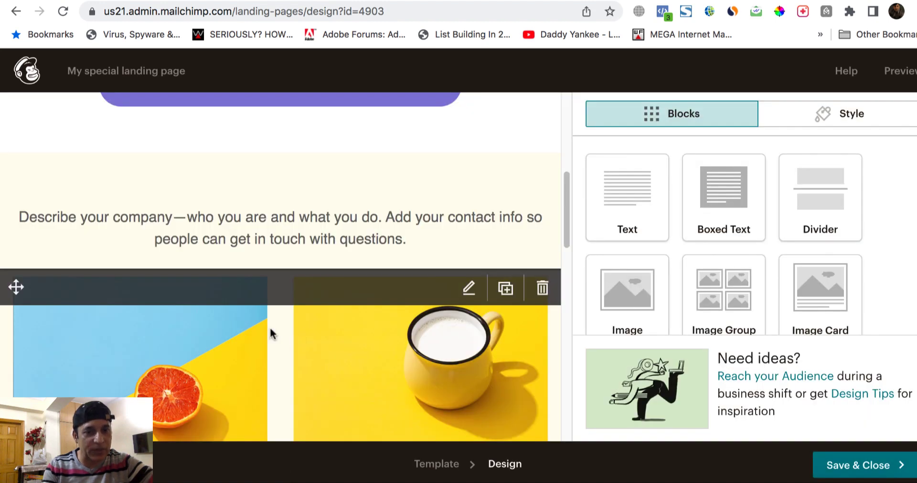
Step: Delete the image group, company description and social icons blocks below the signup form, confirming each deletion
left_click(541, 288)
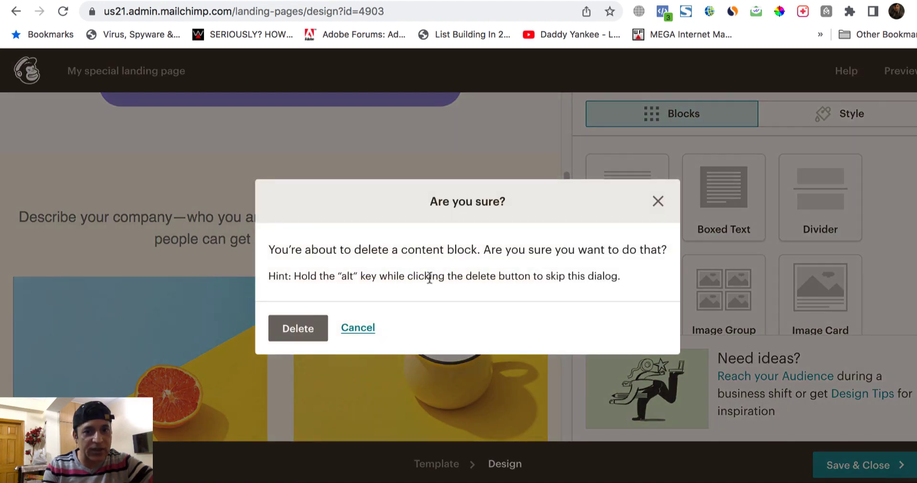
left_click(297, 330)
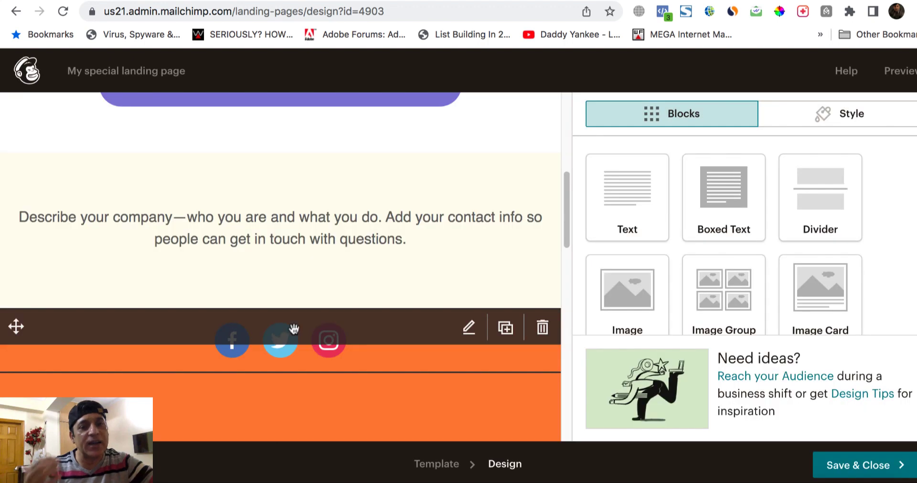
mouse_move(370, 247)
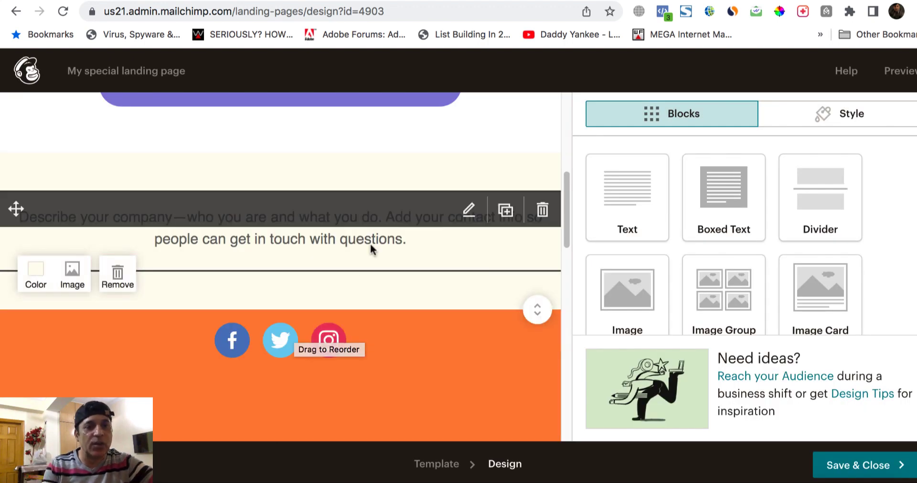
left_click(541, 211)
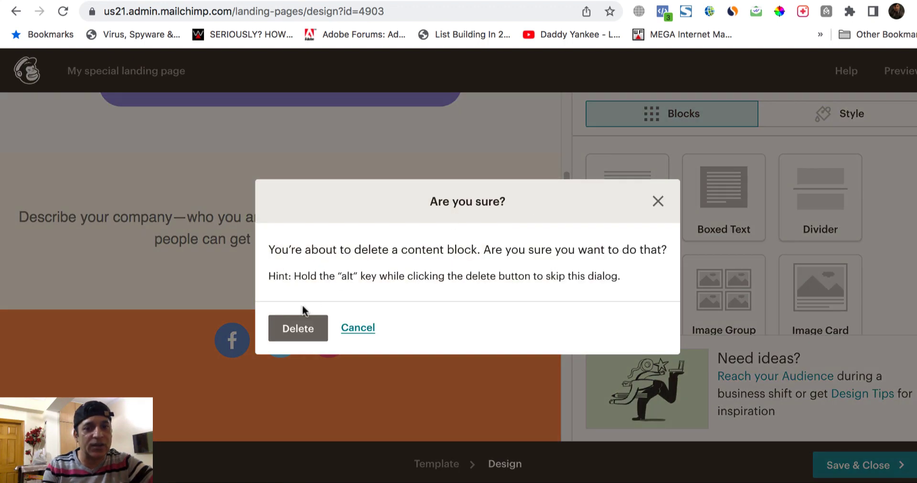
left_click(297, 330)
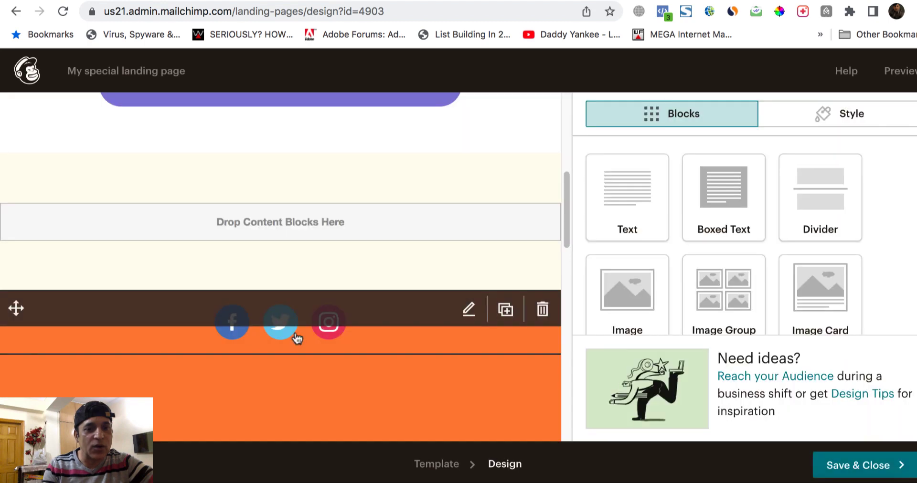
left_click(542, 311)
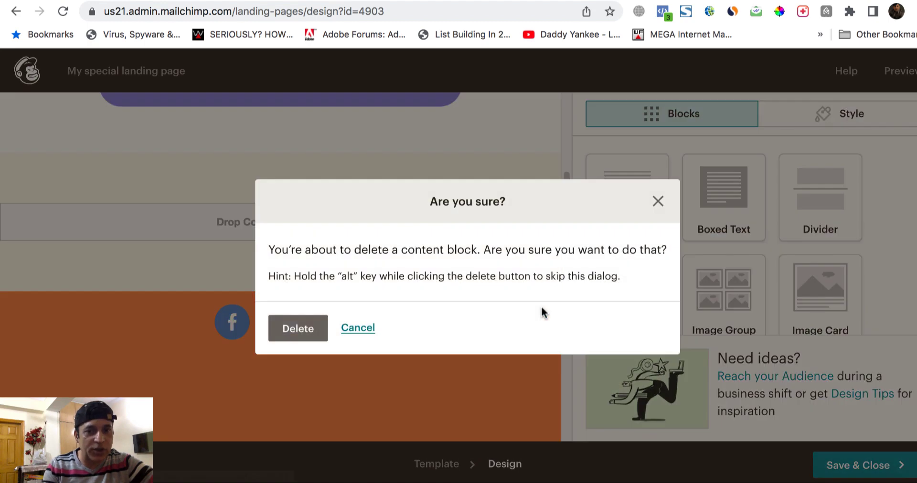
left_click(309, 331)
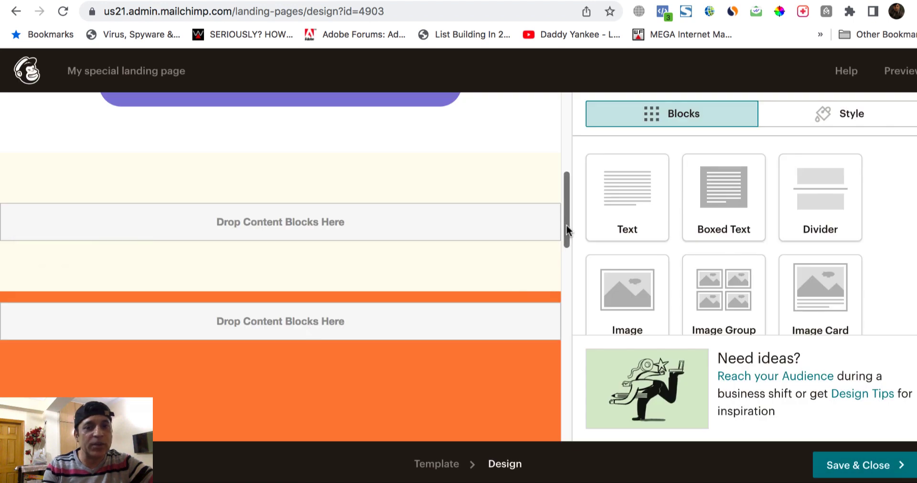
Step: Change the orange background at the end of the landing page to white
left_click_drag(567, 228, 536, 443)
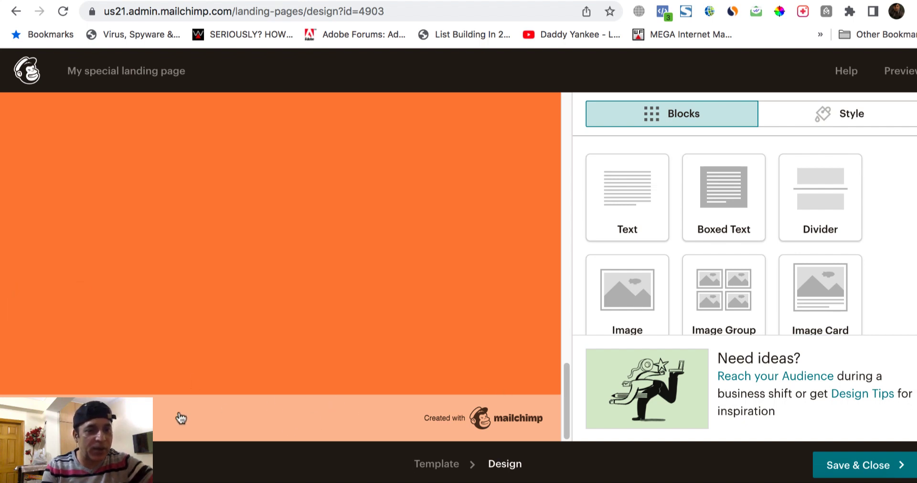
mouse_move(202, 357)
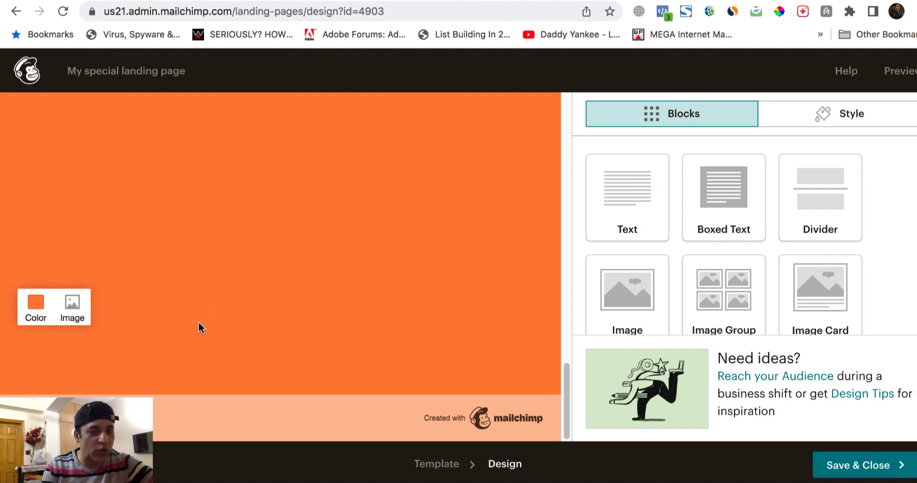
left_click(34, 302)
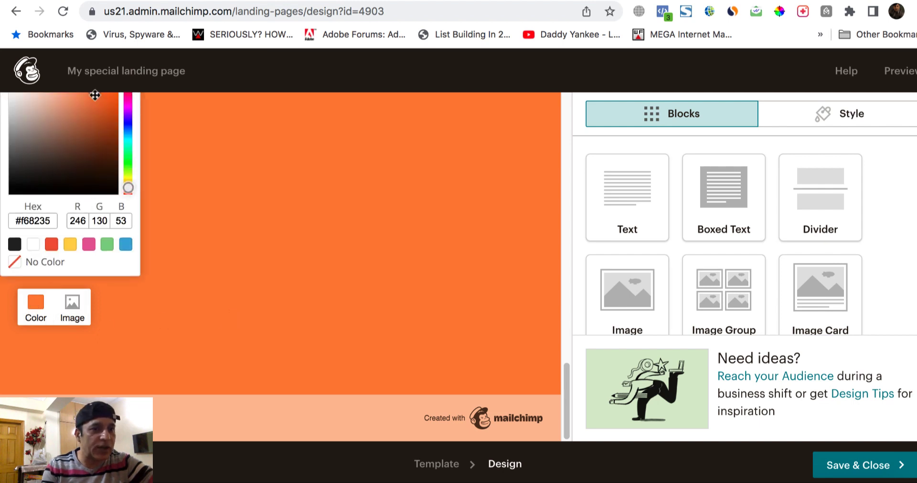
mouse_move(95, 94)
left_mouse_down()
mouse_move(5, 106)
mouse_move(2, 98)
left_mouse_up()
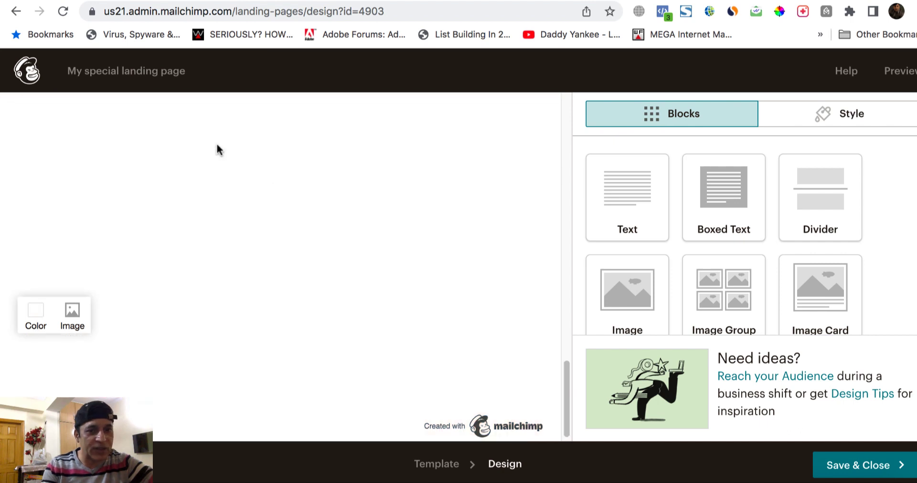
left_click_drag(563, 382, 538, 180)
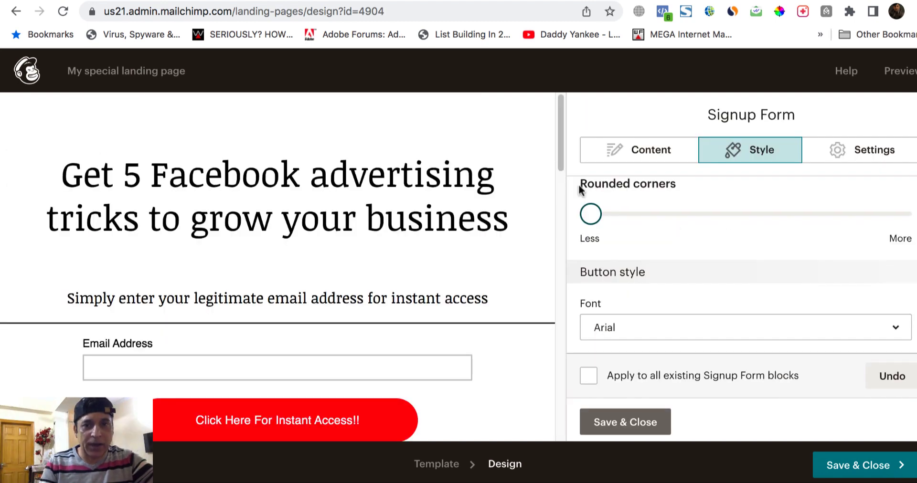
Step: Remove the Facebook, Twitter and Instagram icons block below the empty content area and confirm the deletion
left_click_drag(559, 144, 556, 171)
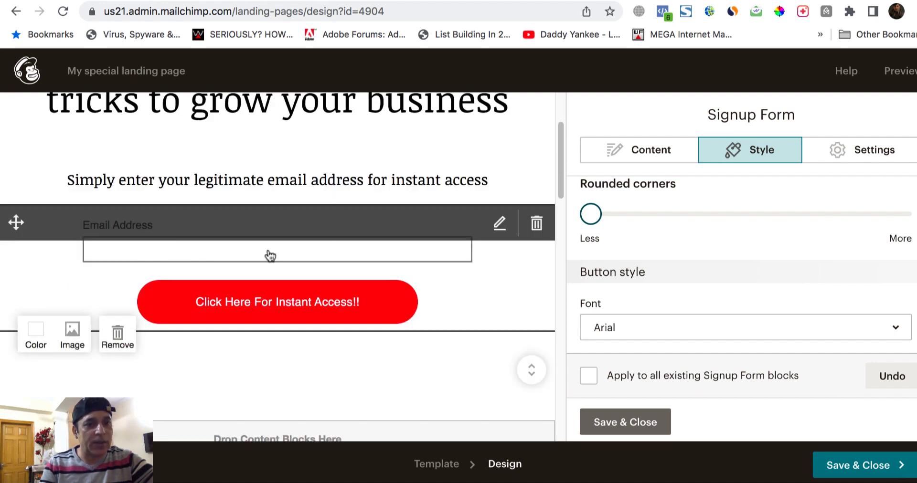
scroll(558, 178, "down", 1)
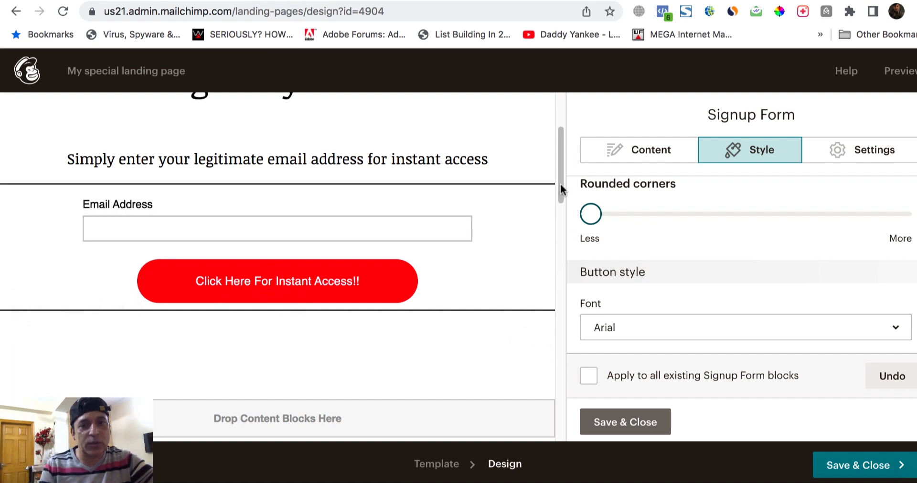
left_click_drag(558, 183, 554, 239)
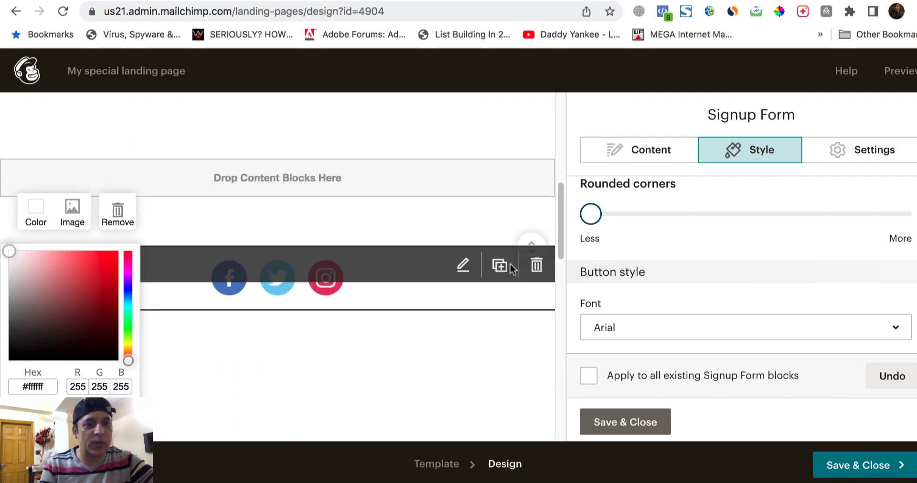
left_click(536, 266)
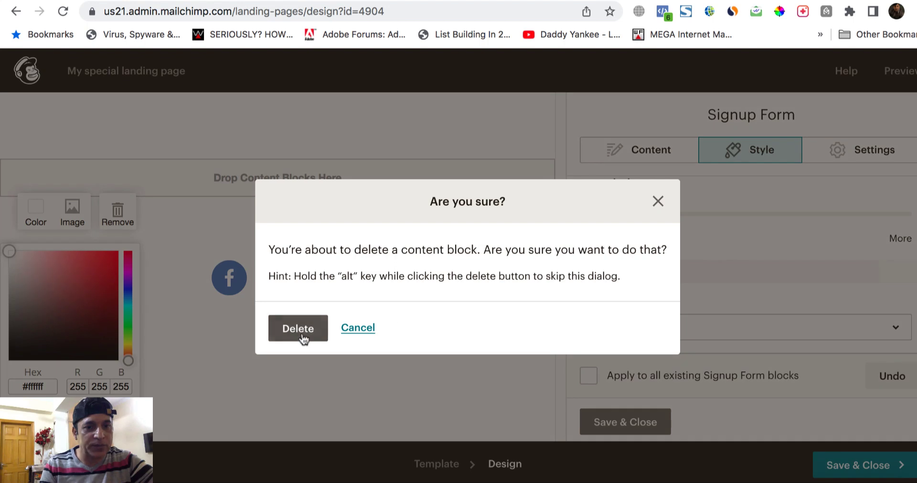
left_click(301, 334)
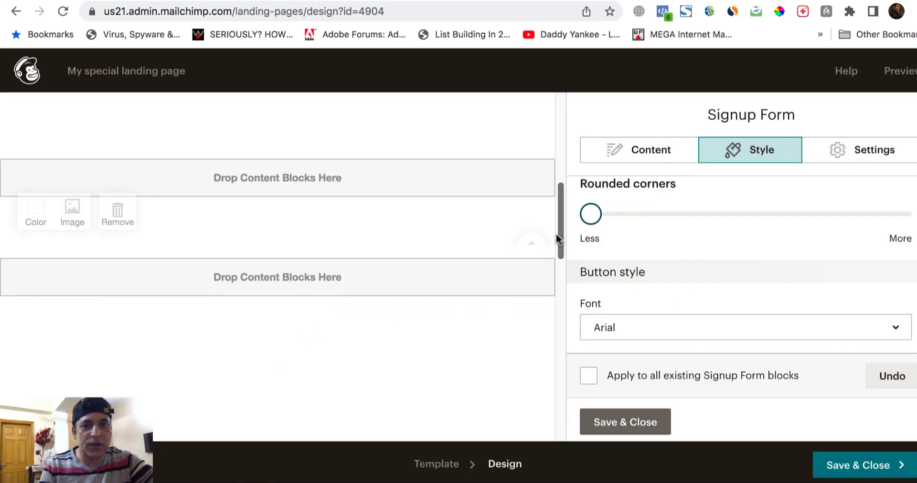
Step: Check the rest of the page, save and close the signup form's styling, and save and close the page design
left_click_drag(557, 233, 527, 424)
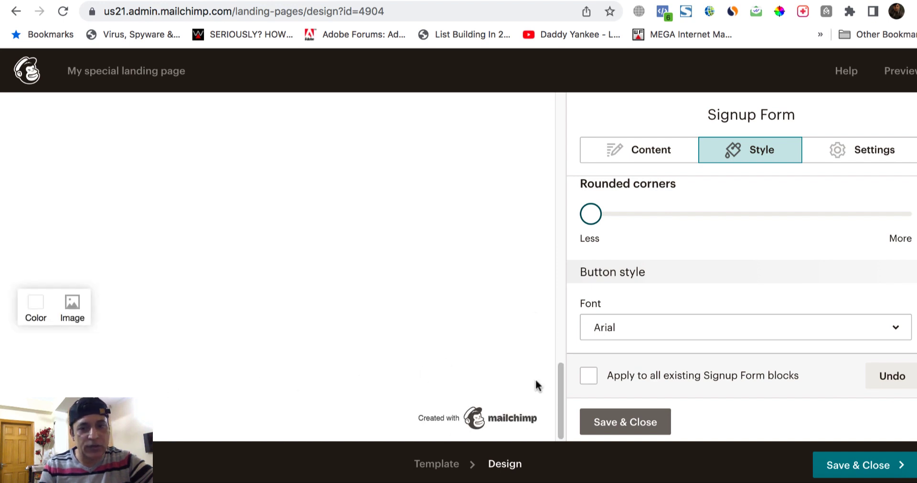
left_click_drag(556, 389, 552, 114)
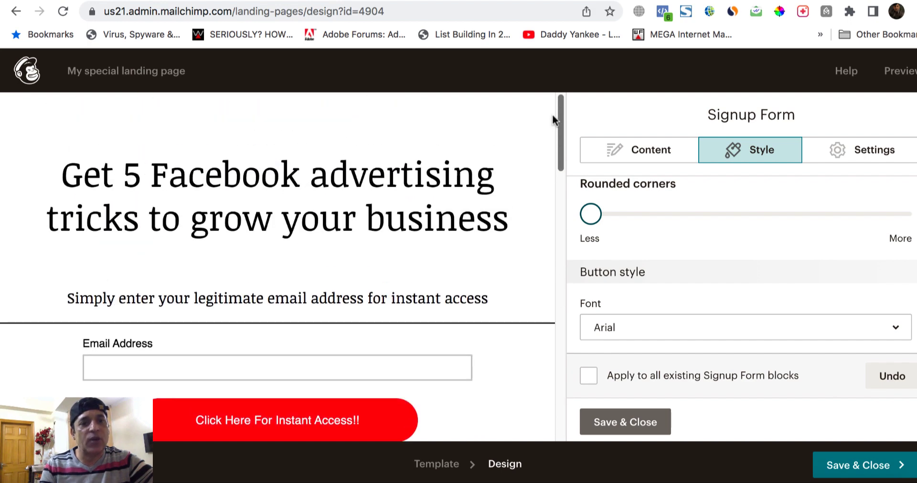
left_click(605, 423)
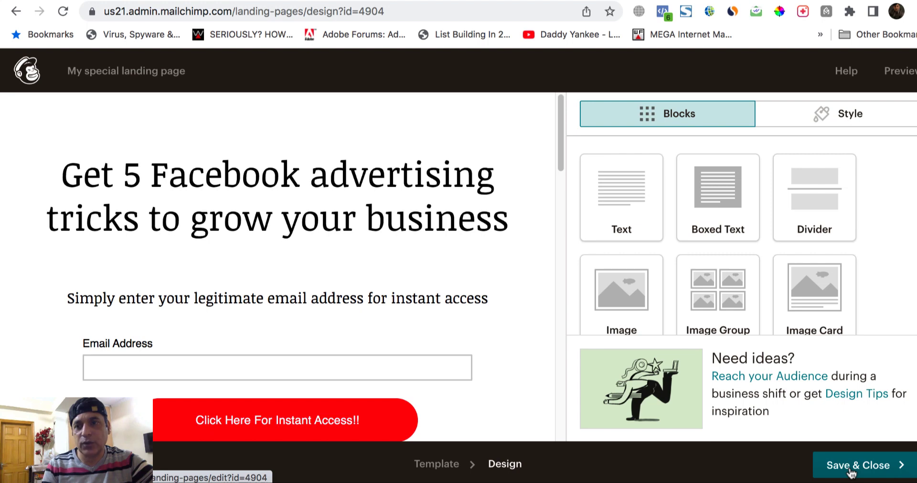
left_click(850, 465)
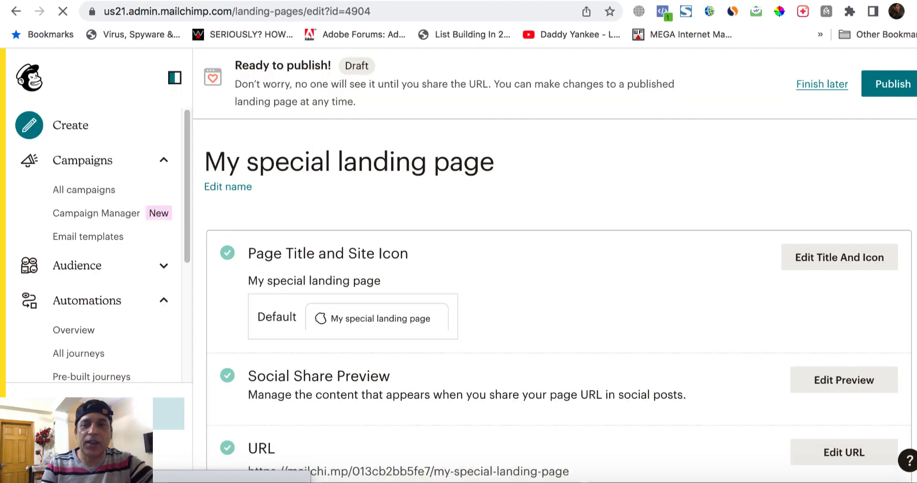
Step: Review the landing page's checklist, publish "My special landing page" and close its live view
scroll(553, 296, "down", 1)
scroll(554, 296, "down", 1)
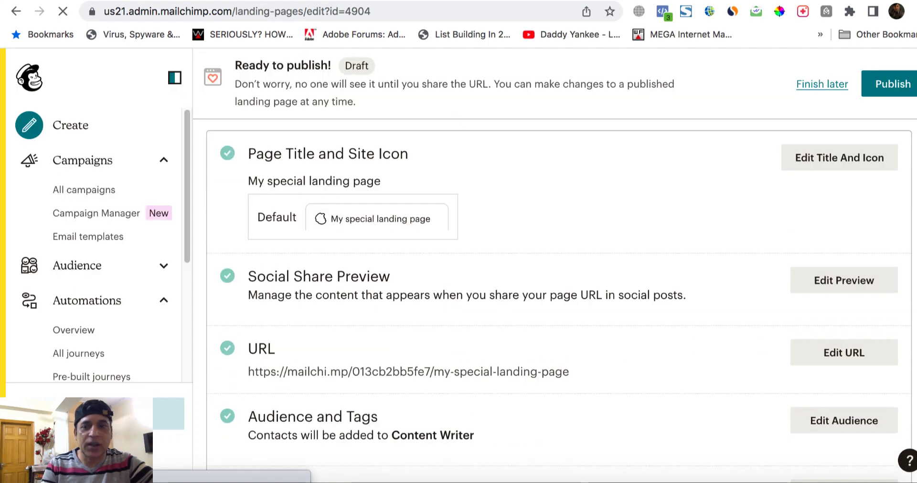
scroll(554, 296, "down", 2)
scroll(554, 296, "down", 1)
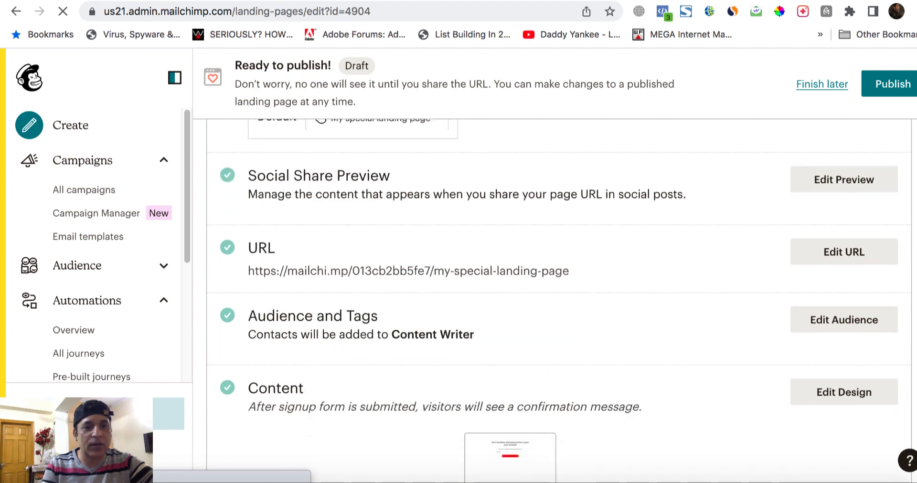
scroll(554, 296, "down", 1)
scroll(554, 296, "down", 5)
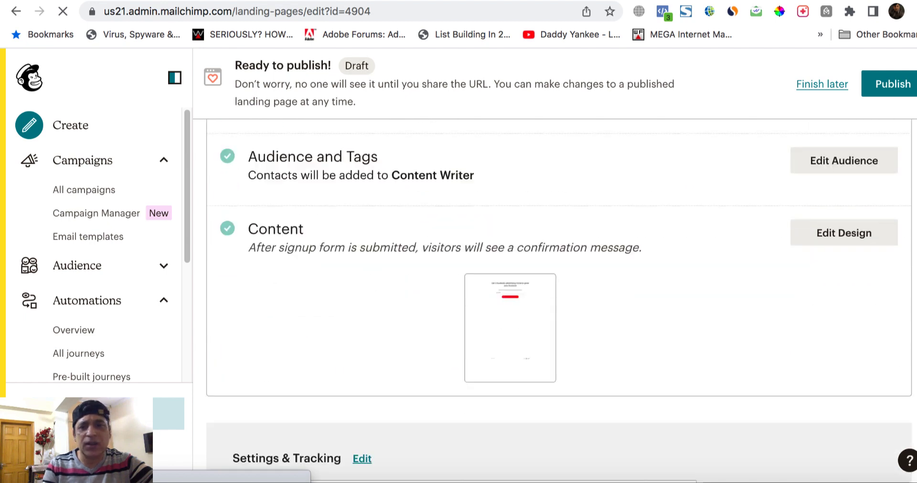
scroll(554, 296, "up", 10)
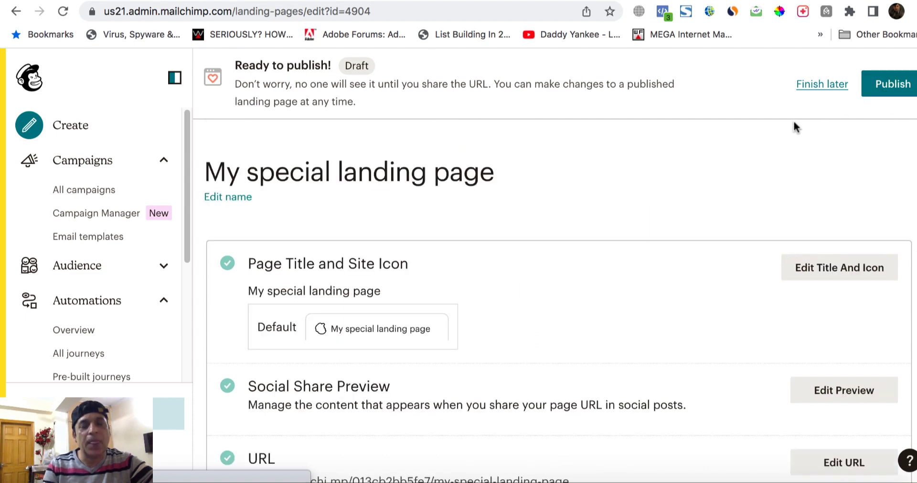
left_click(882, 84)
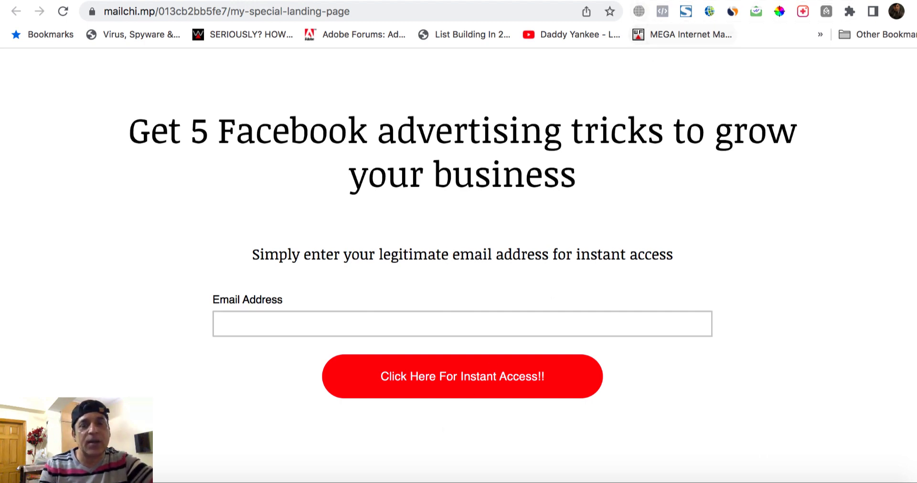
key("super+w")
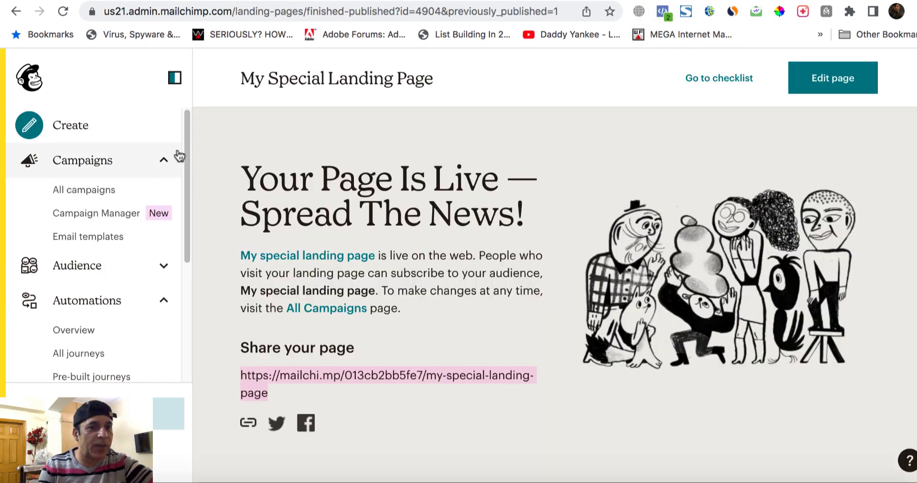
Step: Open the Automations overview and bring up the popular pre-built customer journeys
left_click_drag(185, 152, 182, 205)
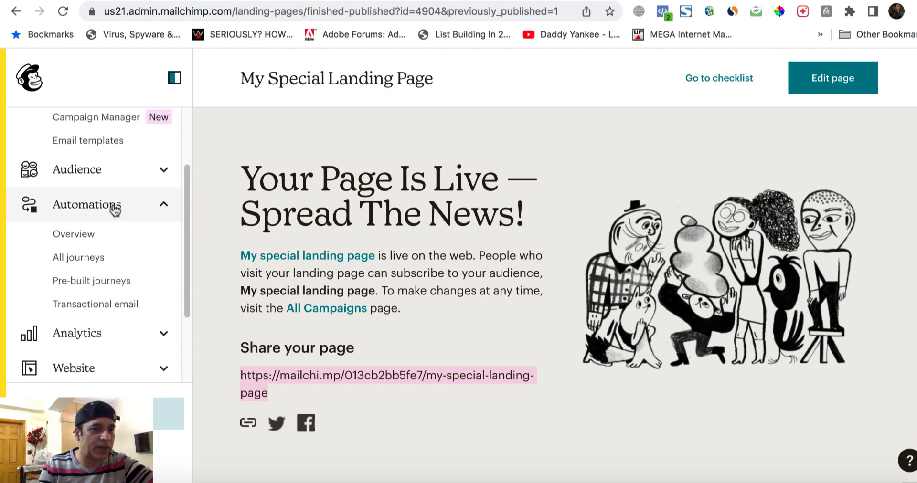
left_click(94, 210)
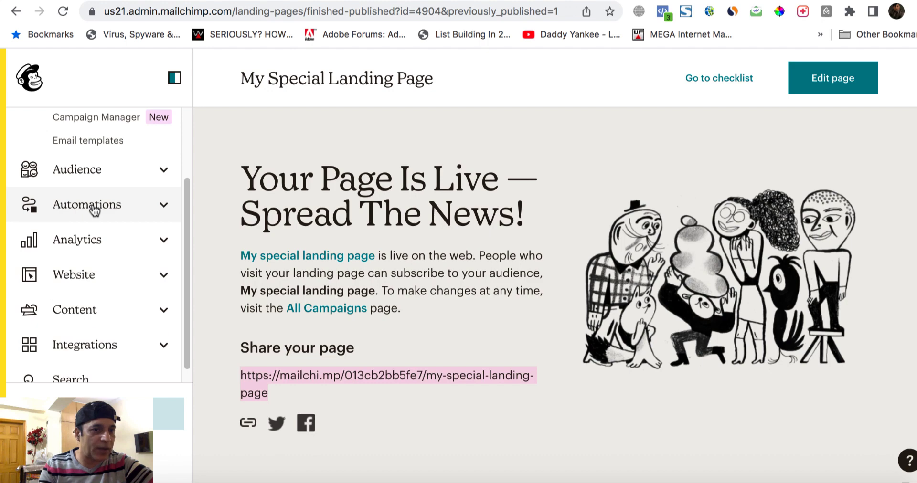
left_click(94, 210)
scroll(554, 294, "down", 5)
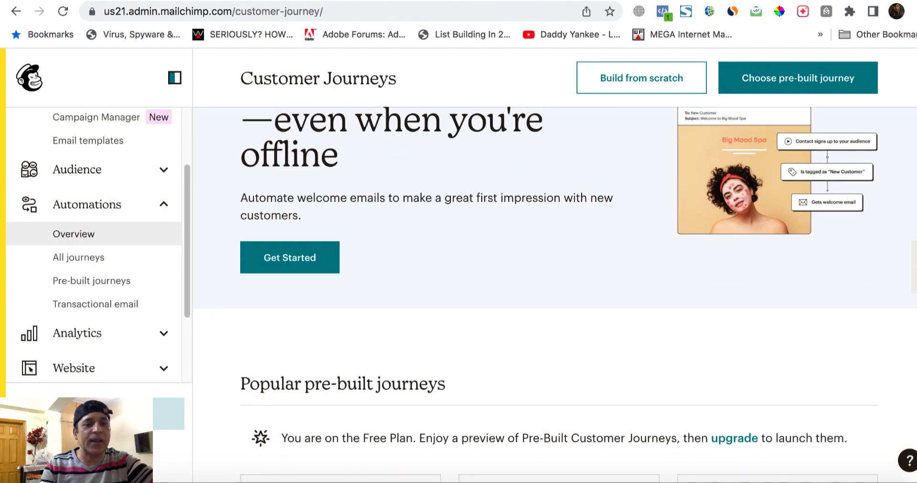
scroll(553, 294, "down", 3)
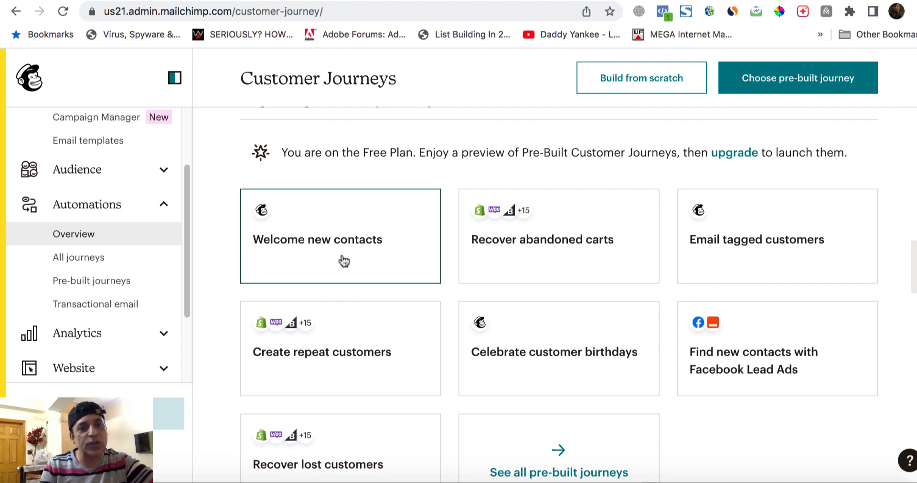
Step: Create a single-email automation for welcoming new contacts, named "Single welcome email", for the Content Writer audience
left_click(328, 247)
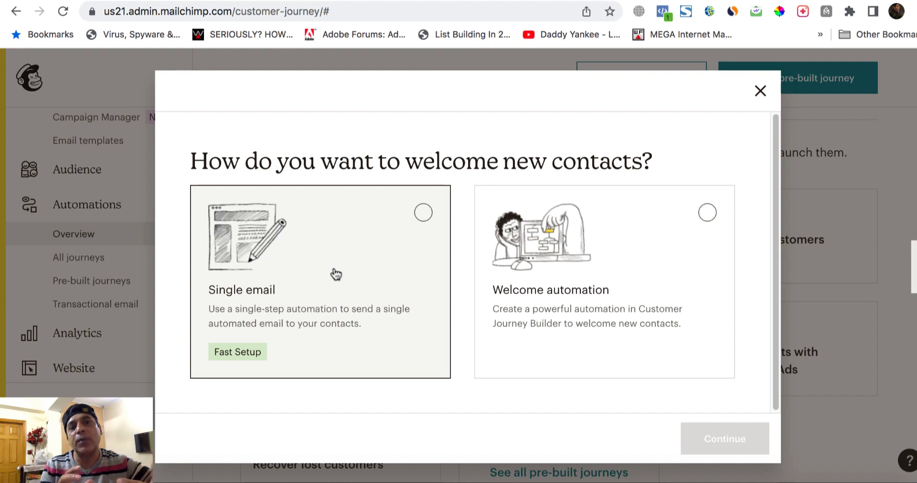
left_click(329, 245)
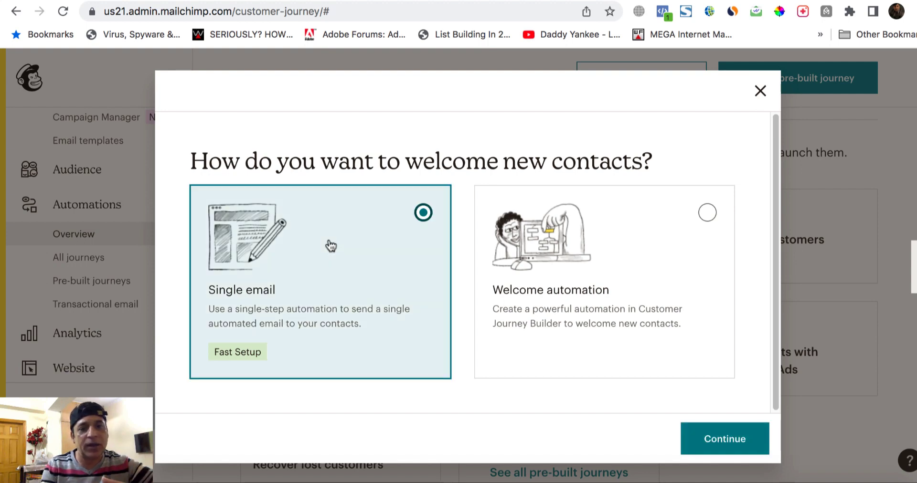
left_click(707, 442)
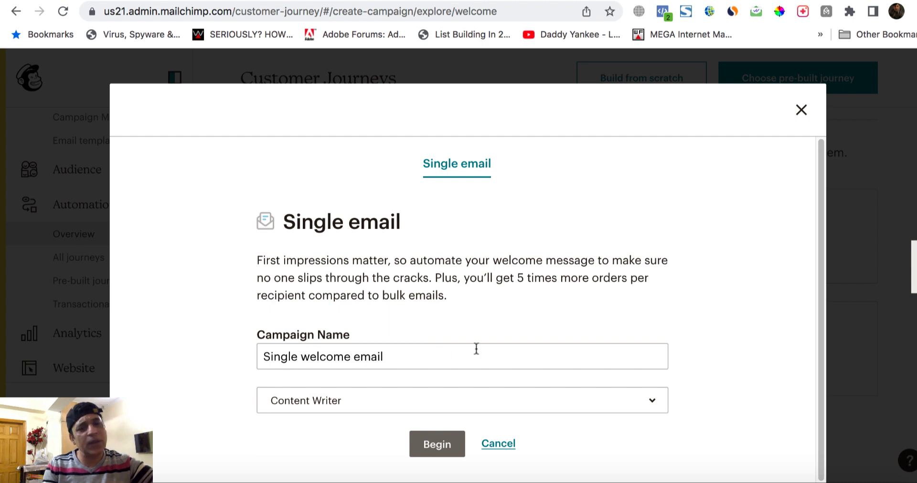
left_click(408, 354)
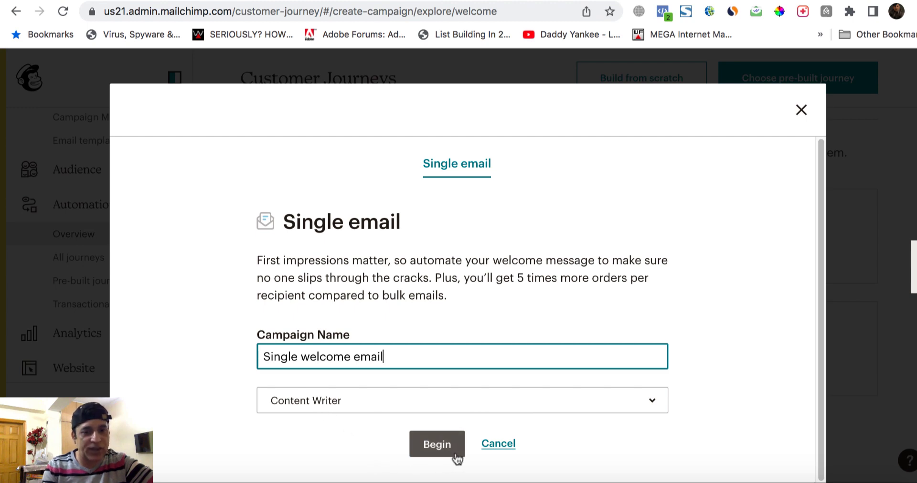
left_click(439, 446)
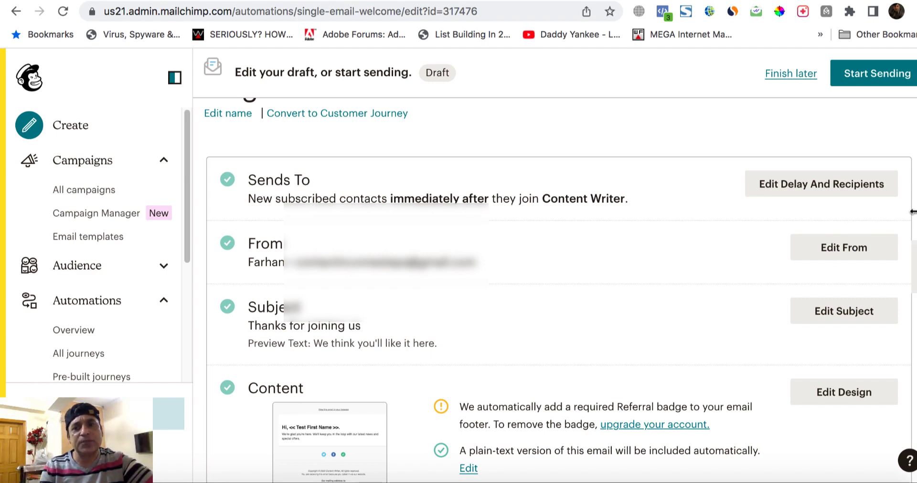
Step: Set the welcome email's subject to "[Open] Facebook Ad Tricks are ready to Rock!" and save it
scroll(558, 290, "down", 1)
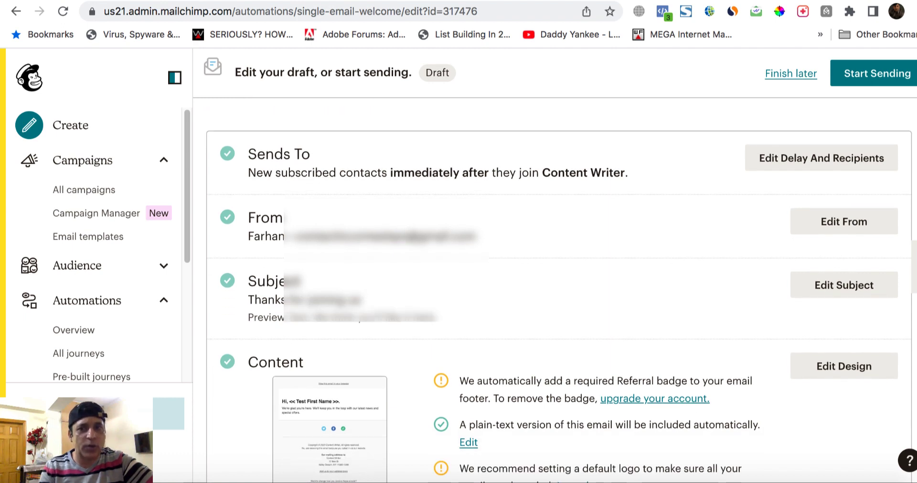
scroll(558, 290, "down", 1)
scroll(853, 254, "down", 2)
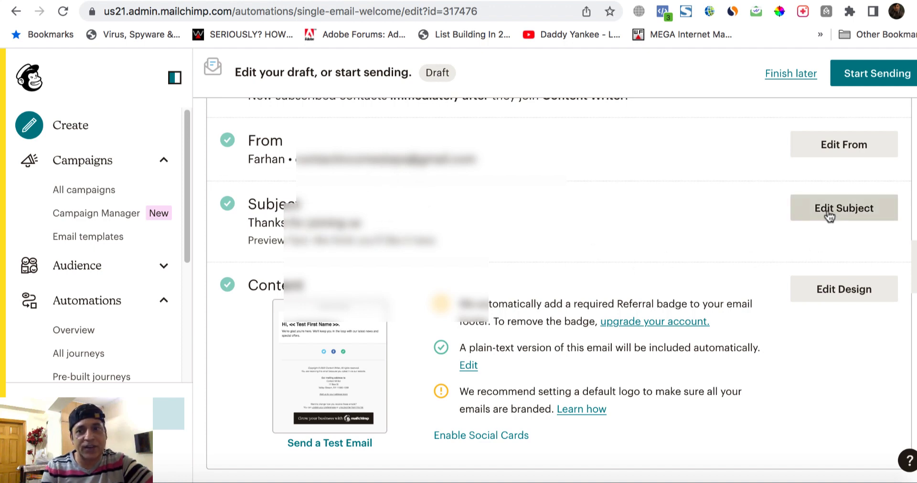
left_click(700, 242)
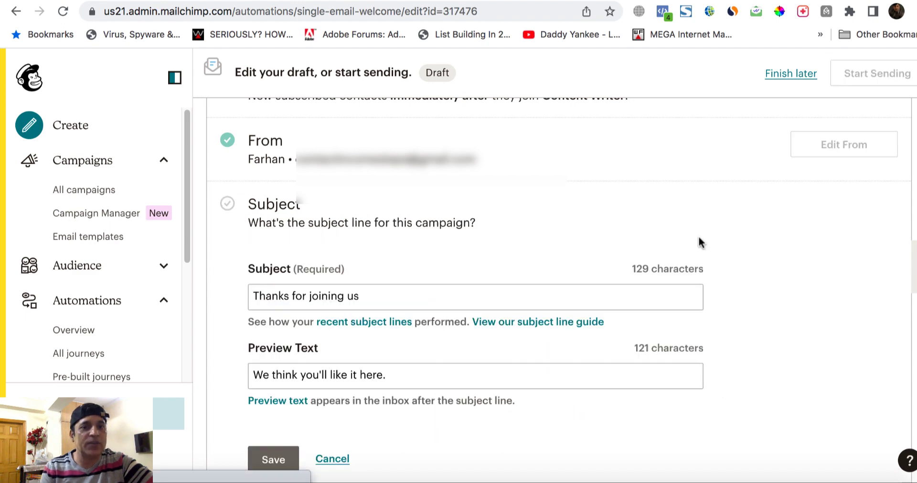
left_click_drag(398, 293, 235, 305)
type("[Open] Facebook Ad Tricks are ready to Rock!")
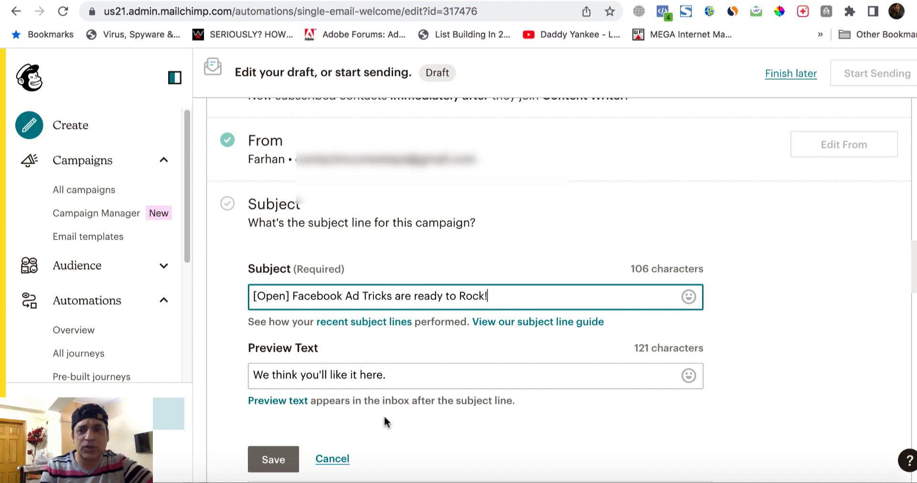
scroll(286, 306, "down", 4)
left_click(281, 296)
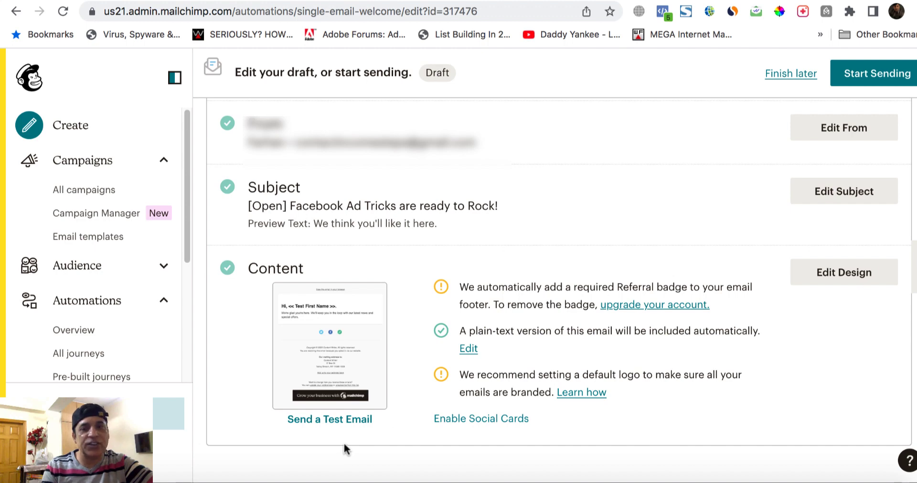
Step: Open the email design and enter the heading "Here are the 5 Facebook advertising tricks to grow your business" and line "Click here to download facebook ad tricks"
left_click(828, 288)
key("Return")
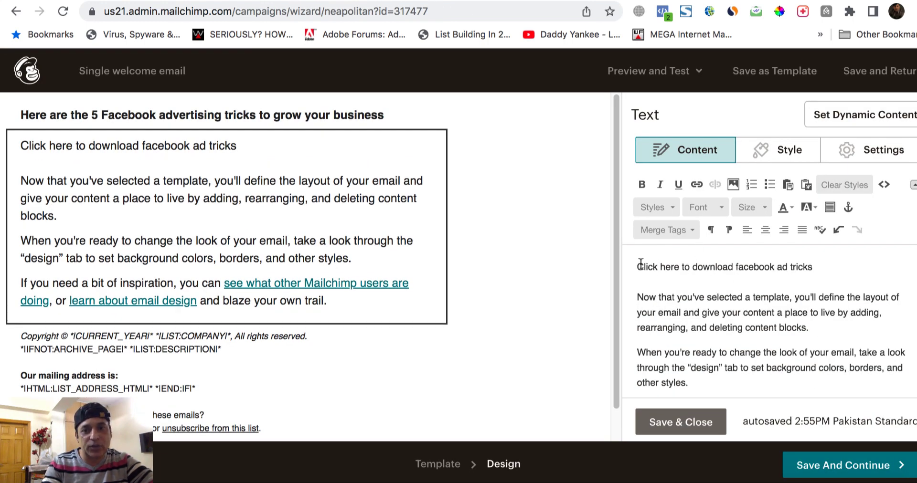
left_click_drag(638, 267, 775, 260)
left_click(772, 261)
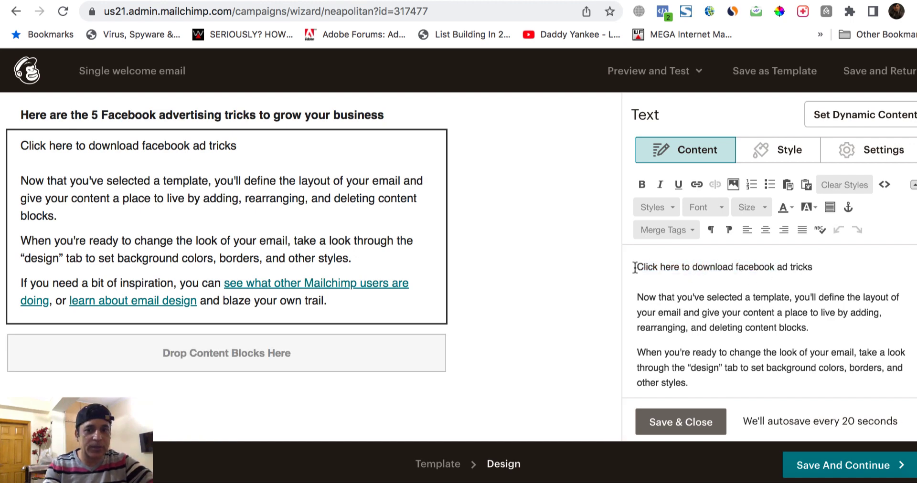
left_click_drag(638, 264, 820, 266)
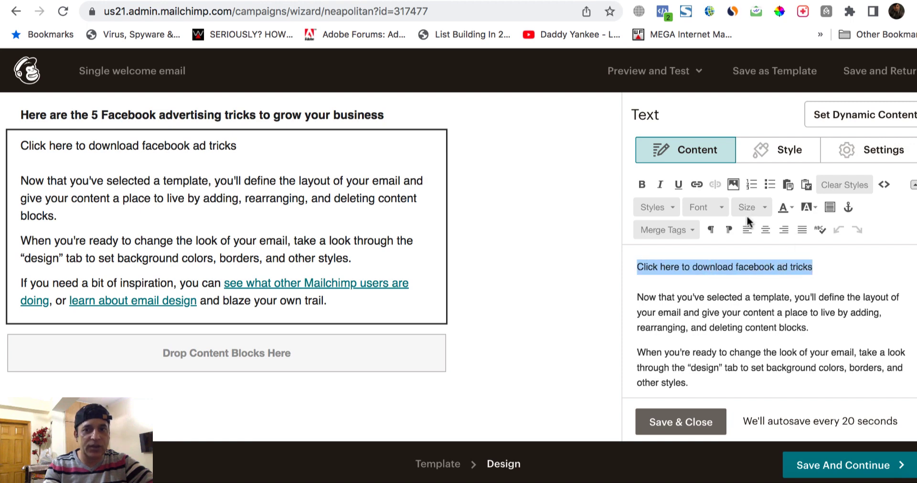
left_click(697, 184)
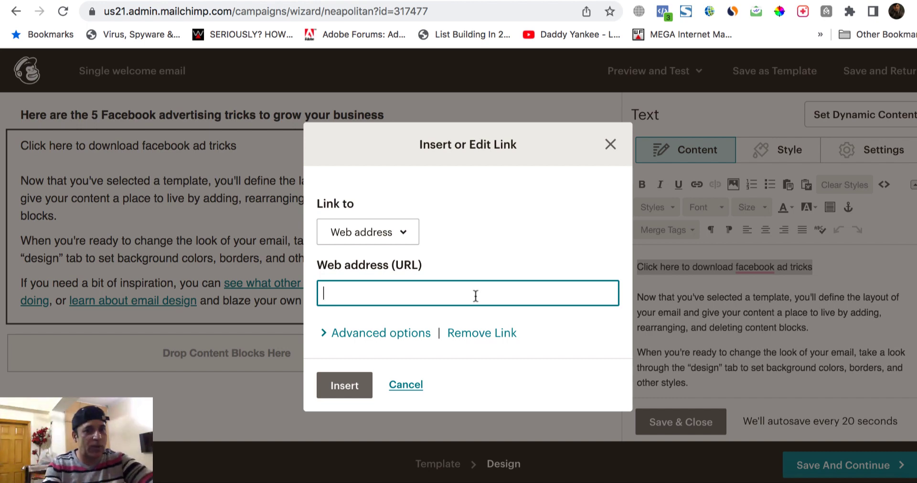
left_click(406, 385)
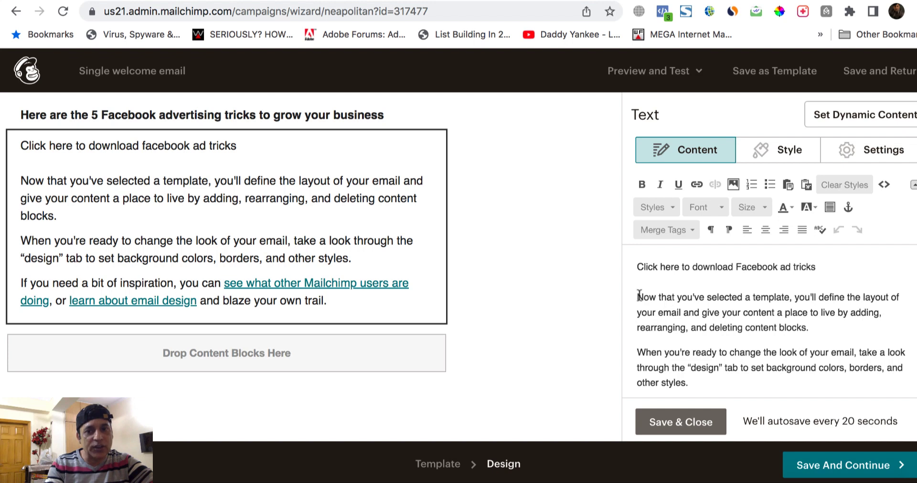
Step: Delete the template's filler paragraphs below the download line in the text block, then save the block and the email design
left_click_drag(638, 296, 693, 389)
key("BackSpace")
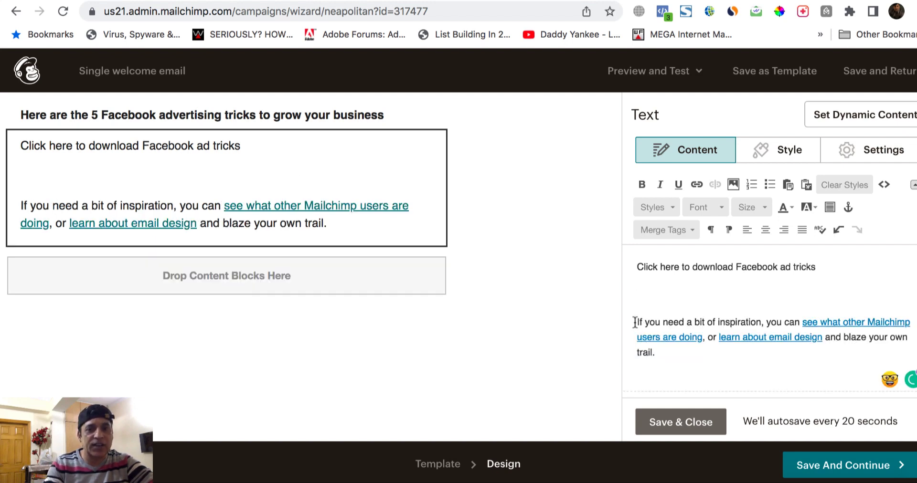
left_click_drag(635, 320, 656, 352)
key("BackSpace")
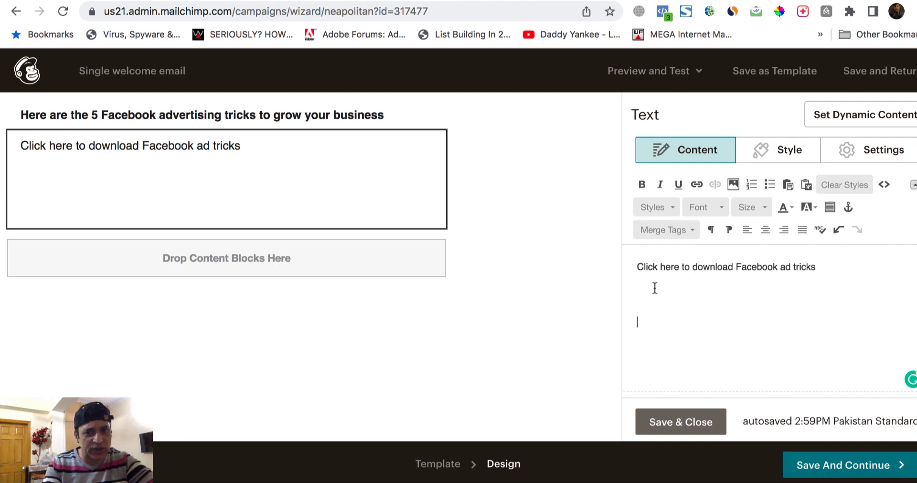
left_click(668, 419)
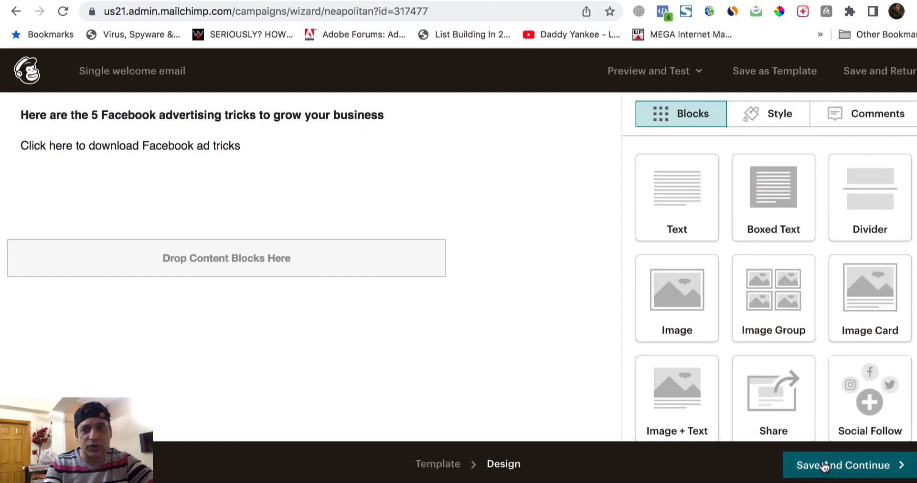
left_click(821, 467)
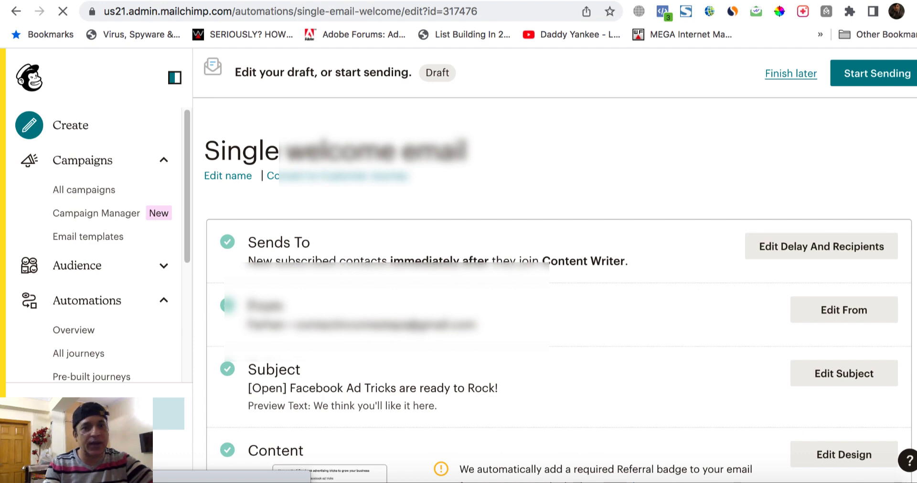
Step: Review the welcome email's settings and start the automation for the Content Writer audience
scroll(304, 212, "down", 2)
scroll(305, 212, "down", 3)
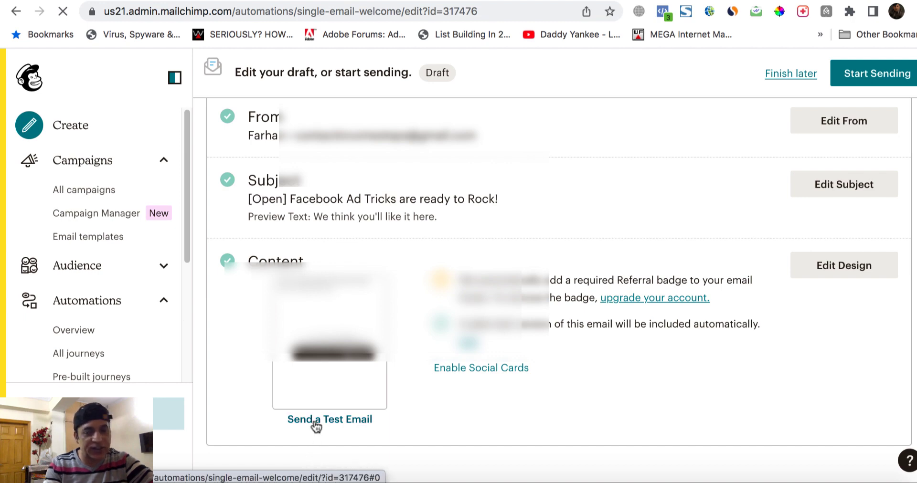
scroll(554, 286, "up", 4)
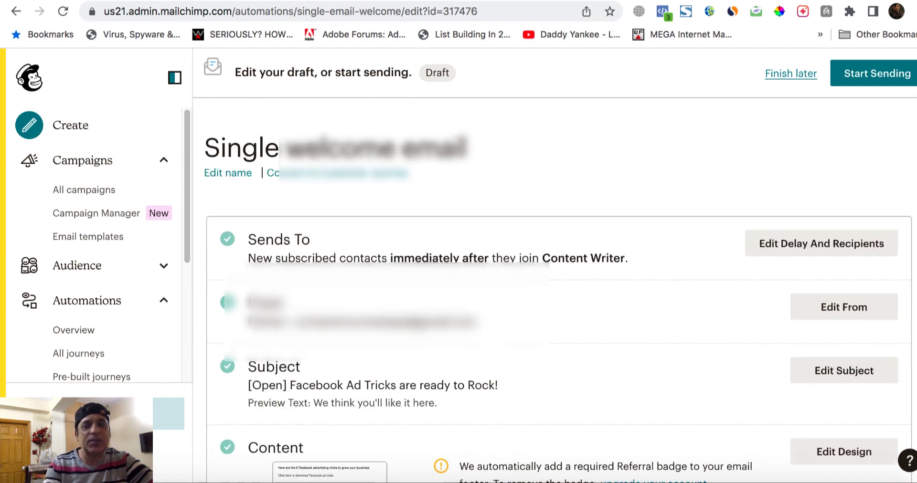
left_click(858, 83)
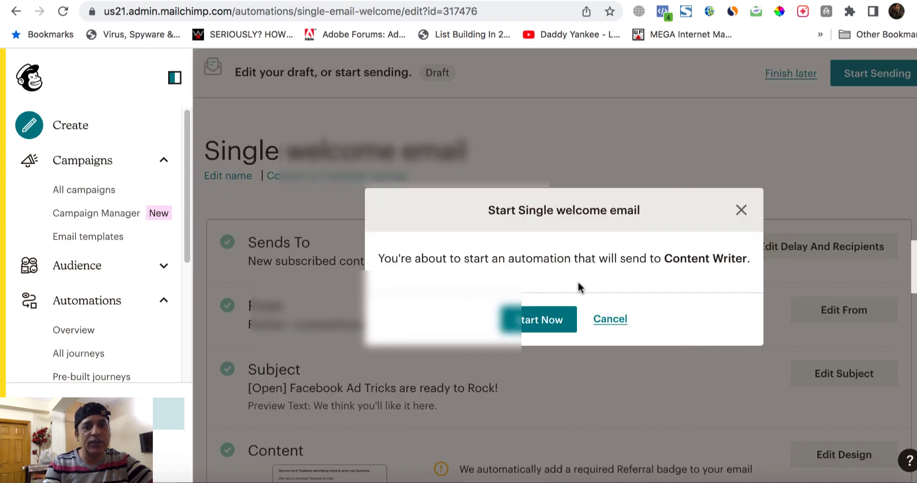
left_click(534, 327)
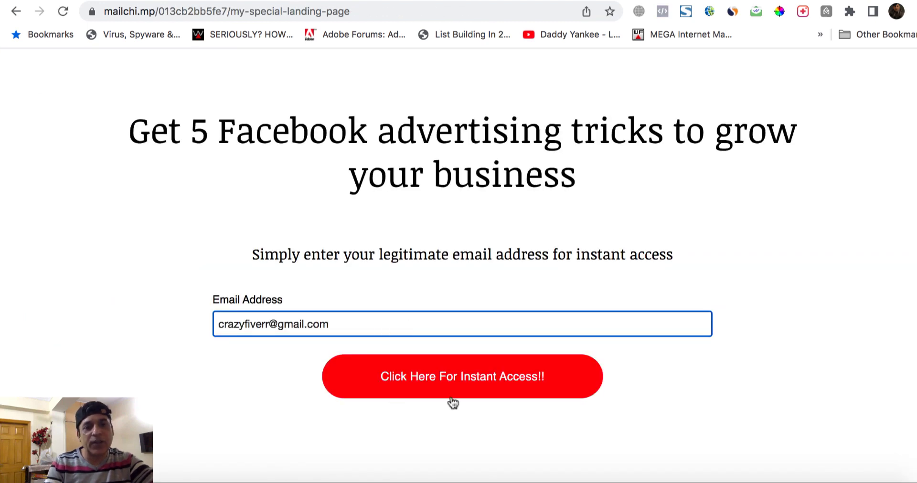
Step: Submit the test signup on the live landing page, switch to Gmail and read the "[Open] Facebook Ad Tricks are ready to Rock!" email through its footer
left_click(441, 386)
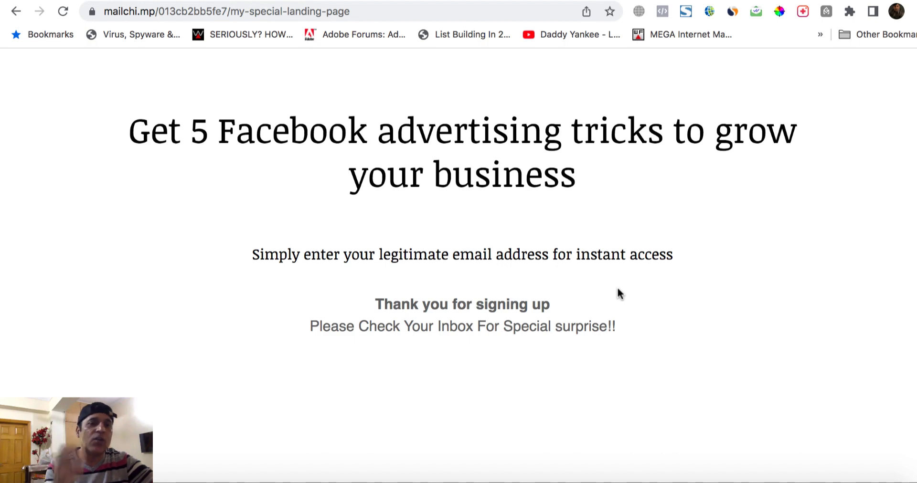
key("ctrl+Tab")
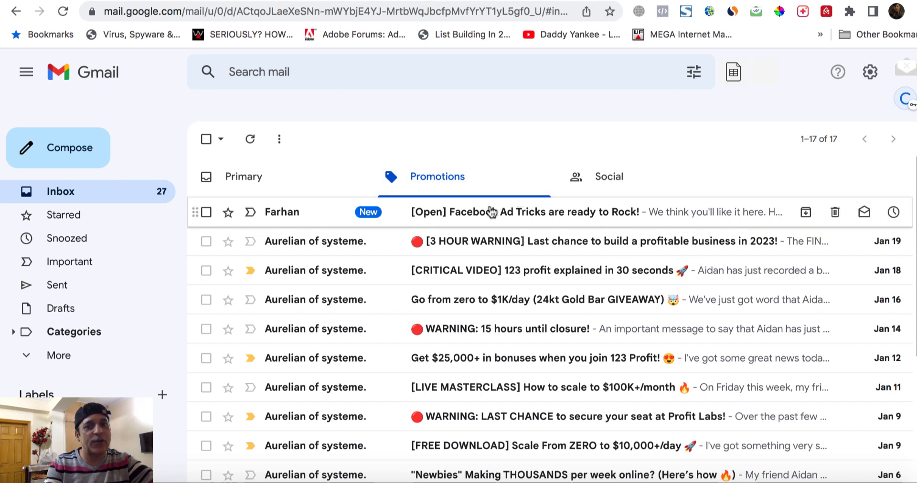
left_click(468, 213)
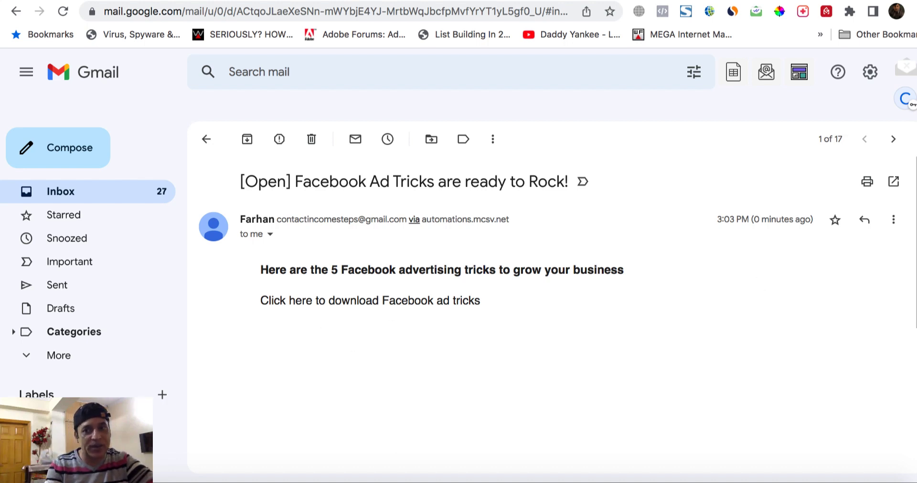
left_click_drag(910, 222, 909, 337)
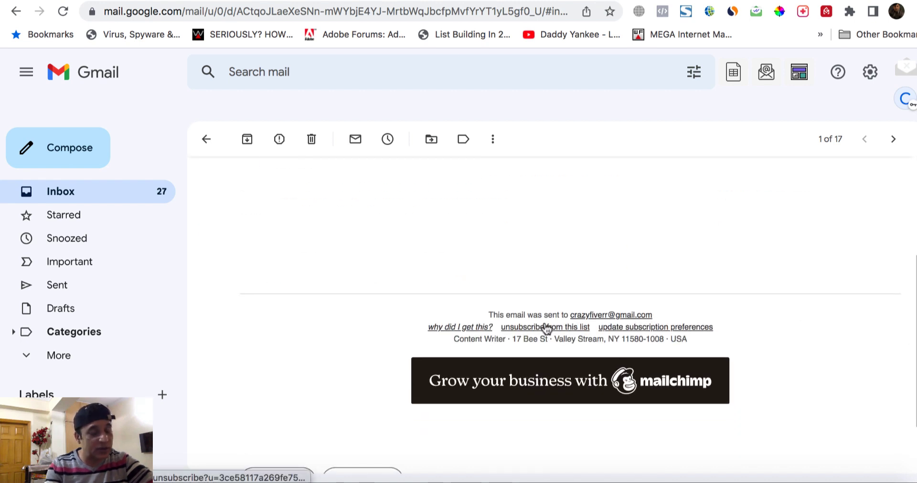